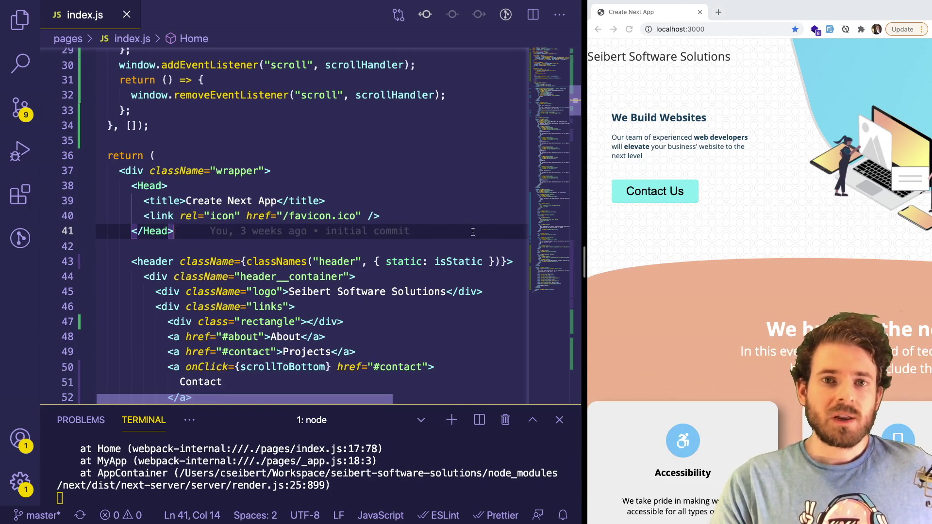
- Point out the head favicon link, the Home component's export default, and the react hooks and classnames imports
click(334, 214)
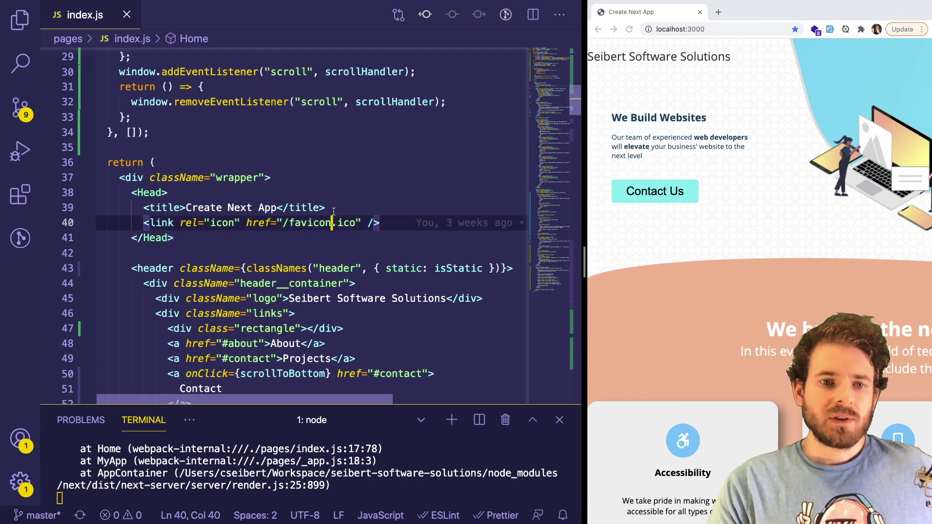
scroll(333, 212, down, 3)
scroll(334, 211, down, 1)
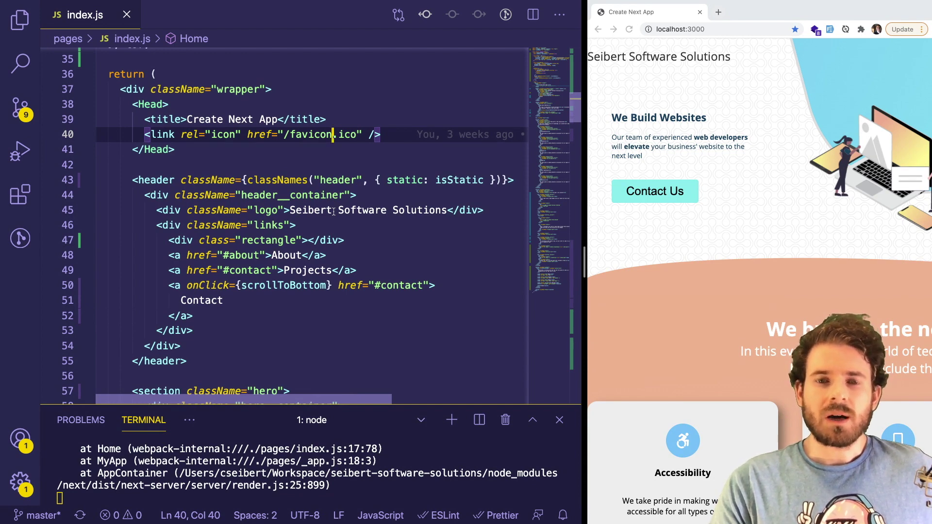
click(350, 230)
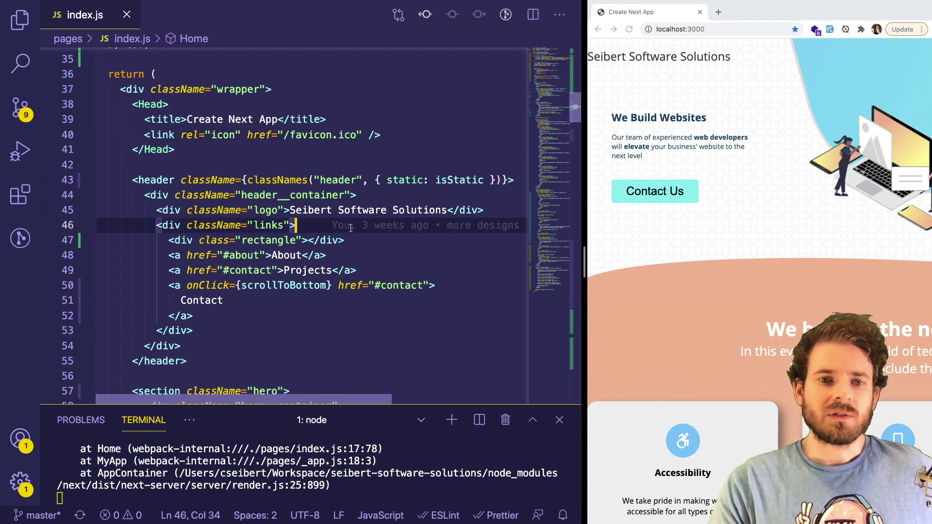
scroll(350, 229, up, 2)
scroll(350, 229, down, 1)
scroll(350, 228, down, 2)
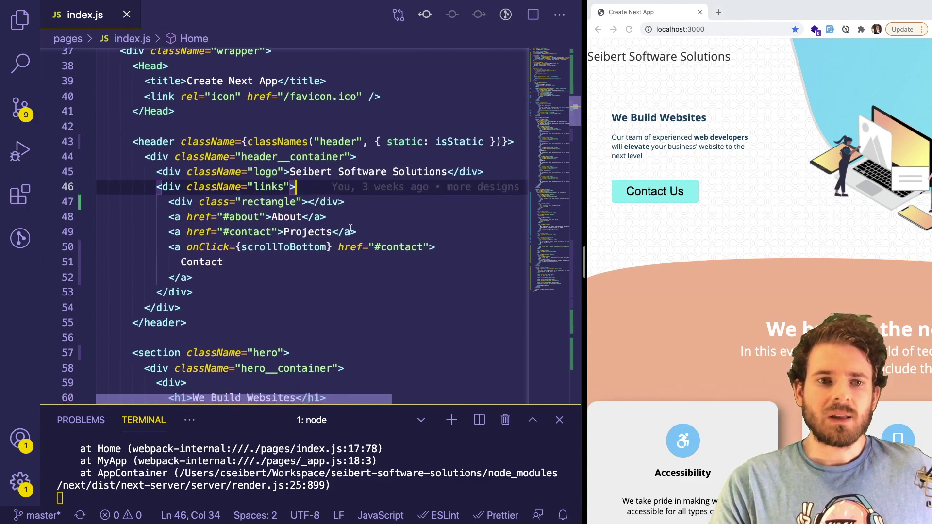
scroll(350, 229, down, 5)
scroll(350, 228, down, 3)
scroll(351, 230, down, 3)
scroll(351, 230, down, 2)
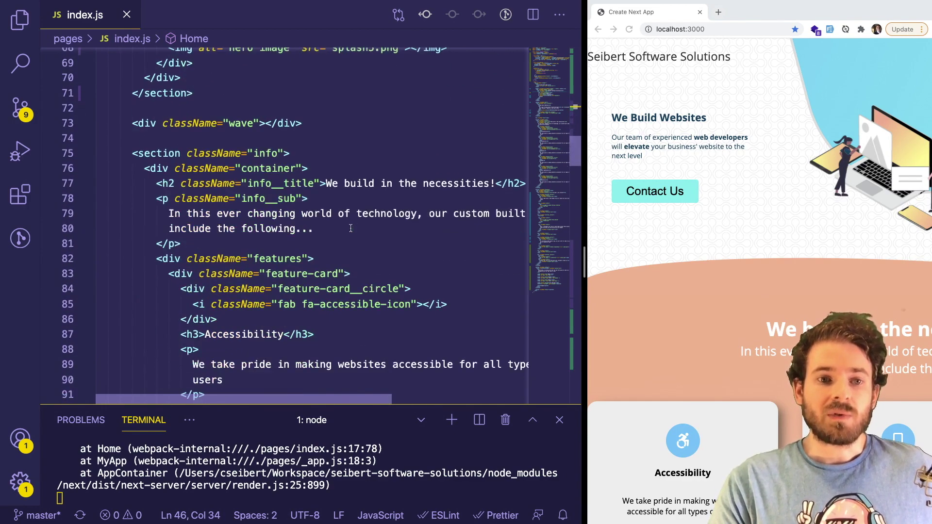
scroll(351, 229, down, 10)
scroll(350, 229, down, 1)
scroll(350, 228, up, 20)
scroll(350, 228, down, 3)
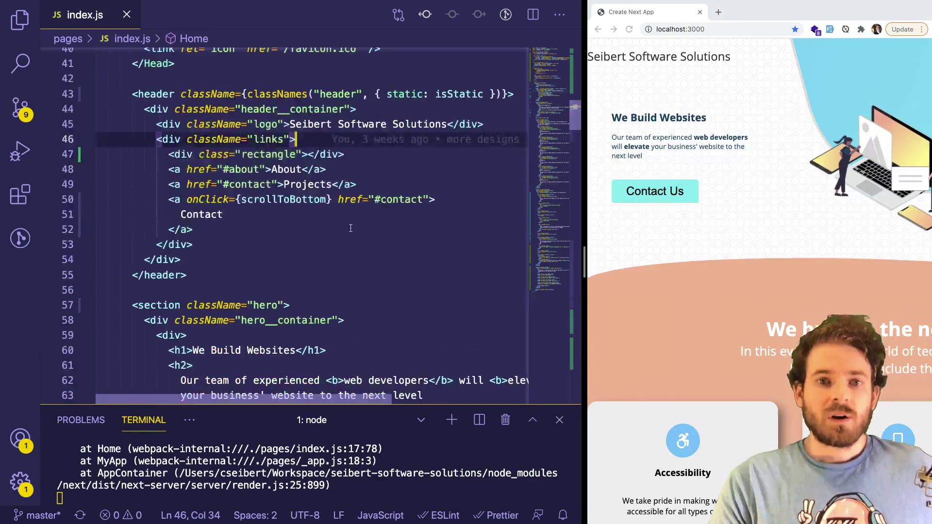
scroll(351, 229, up, 3)
scroll(350, 229, up, 10)
scroll(351, 229, down, 3)
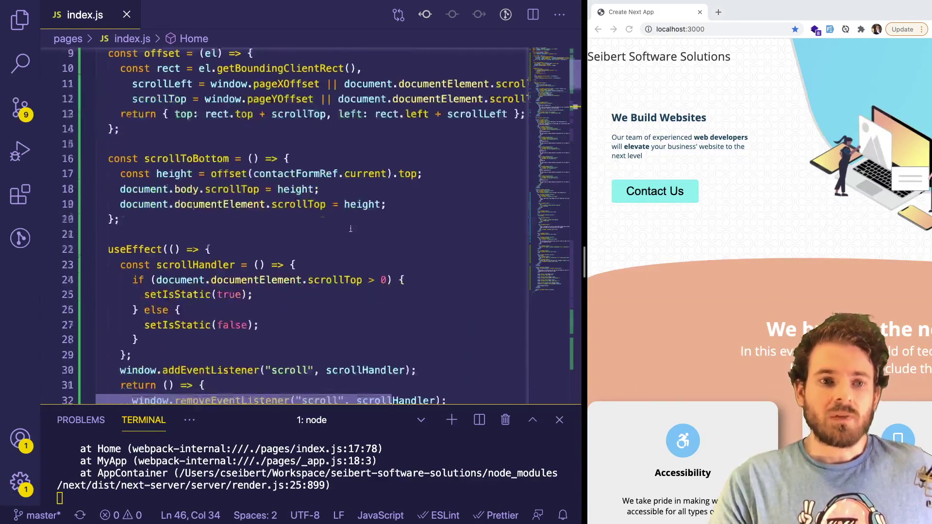
scroll(351, 229, up, 3)
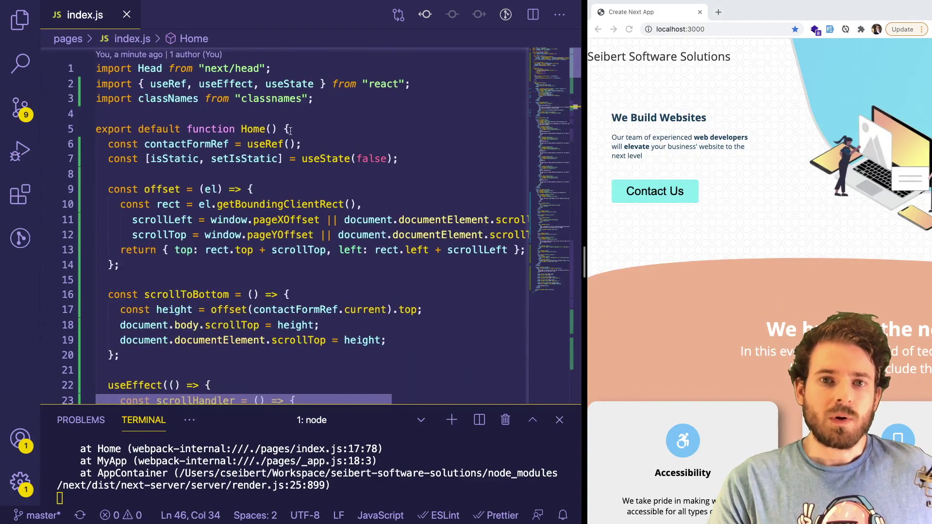
click(243, 129)
click(313, 129)
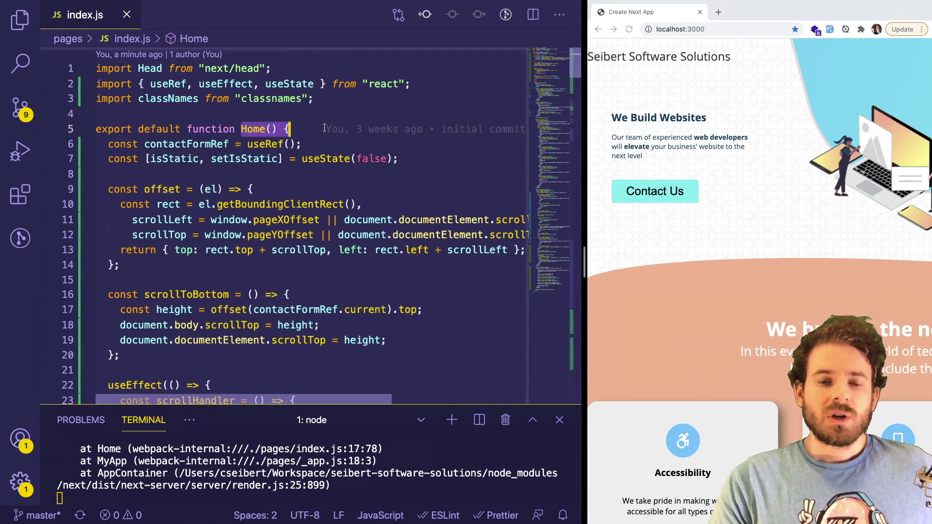
scroll(324, 129, down, 1)
scroll(296, 129, up, 1)
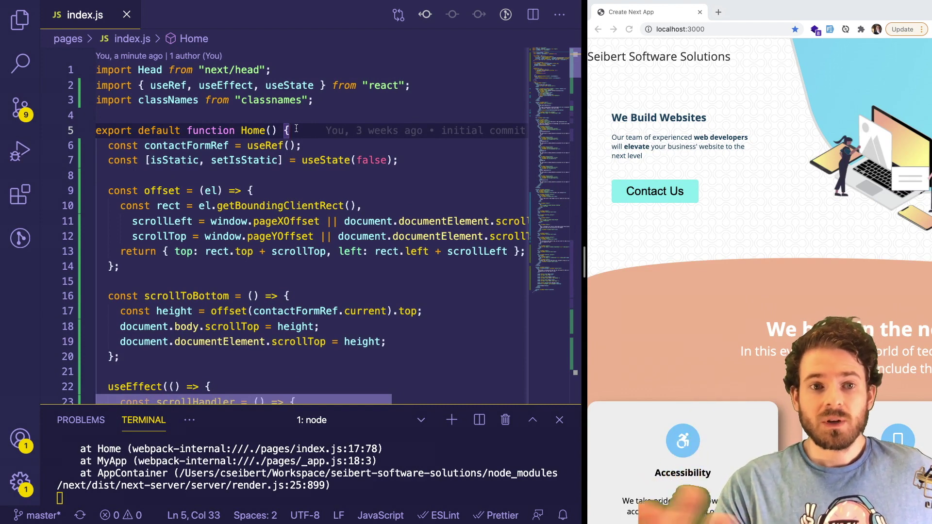
drag(96, 131, 186, 130)
click(187, 131)
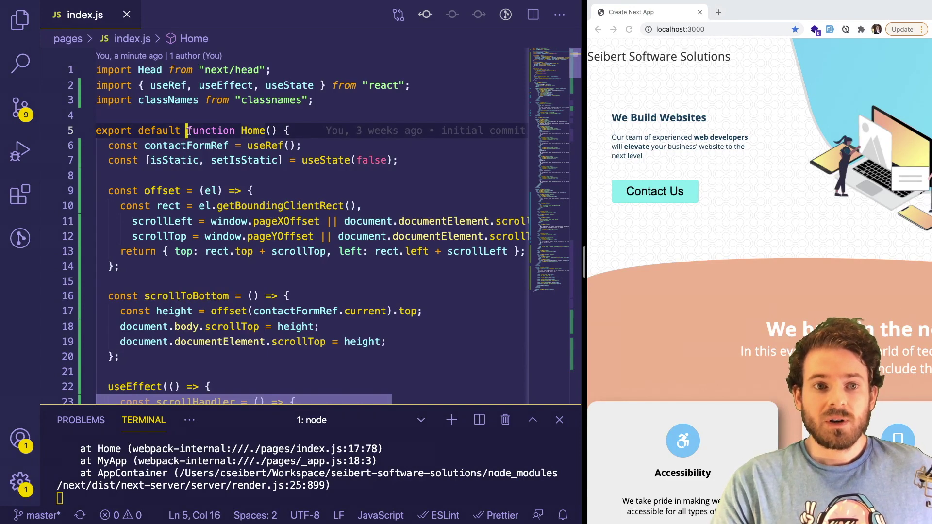
triple_click(423, 78)
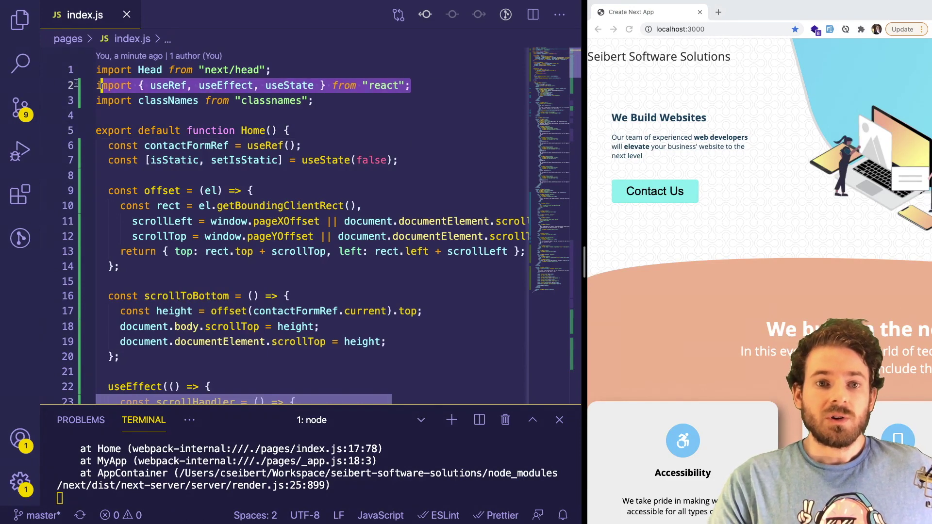
click(216, 100)
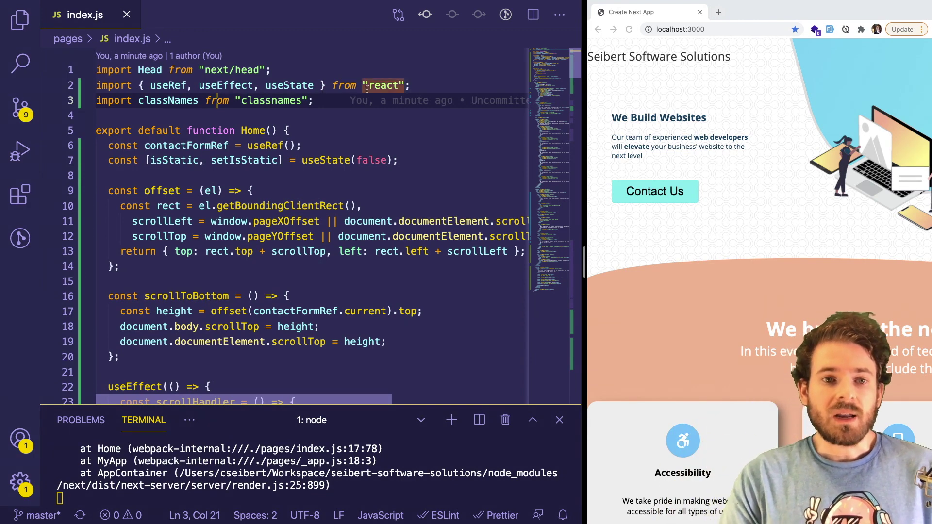
- Highlight the contactFormRef useRef declaration and the isStatic state initialised to false
click(321, 145)
scroll(321, 141, down, 1)
scroll(321, 142, up, 1)
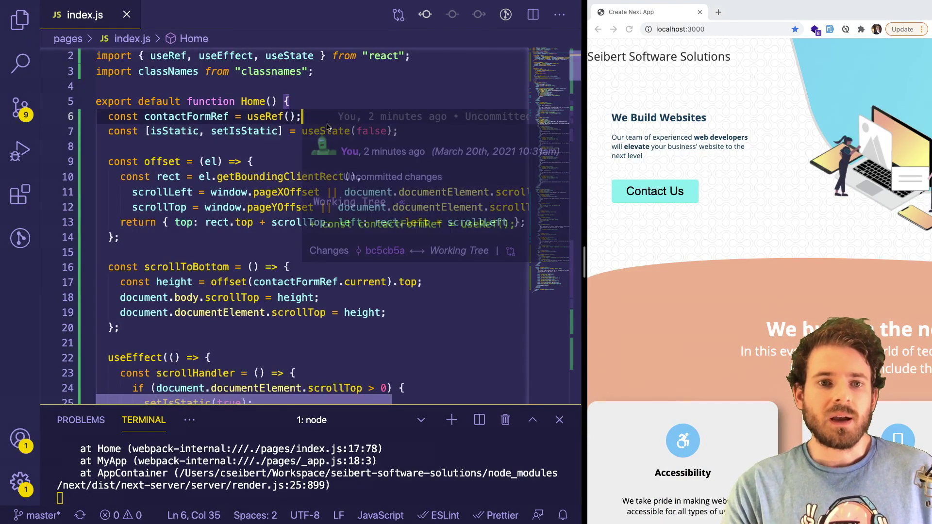
click(283, 138)
click(280, 117)
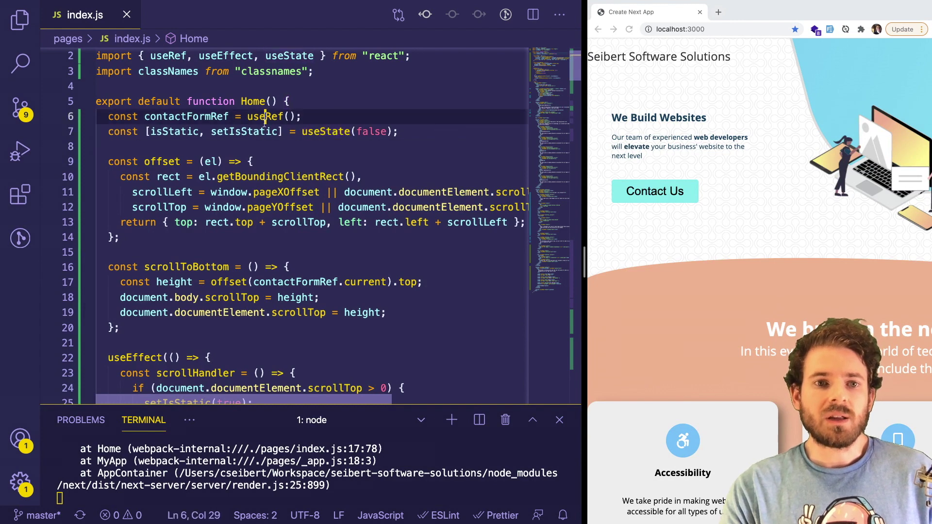
key(End)
click(365, 114)
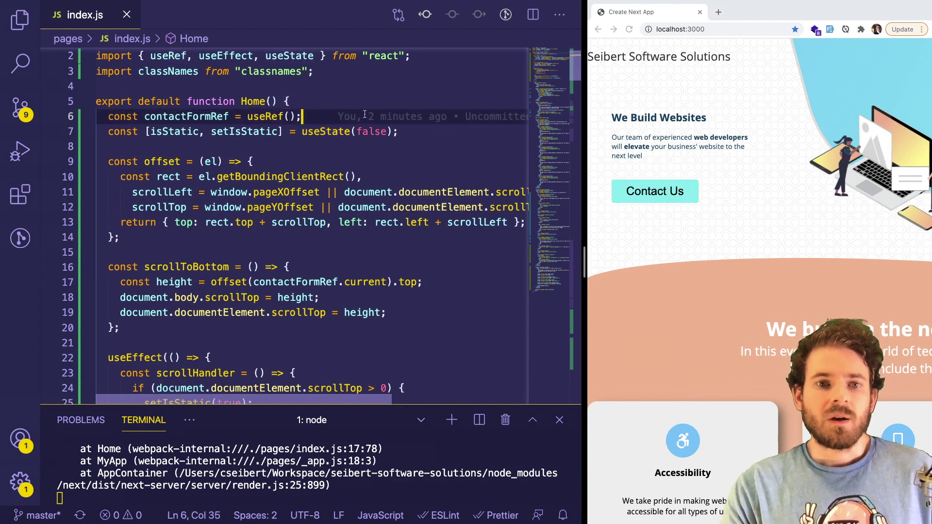
key(Down)
key(shift+End)
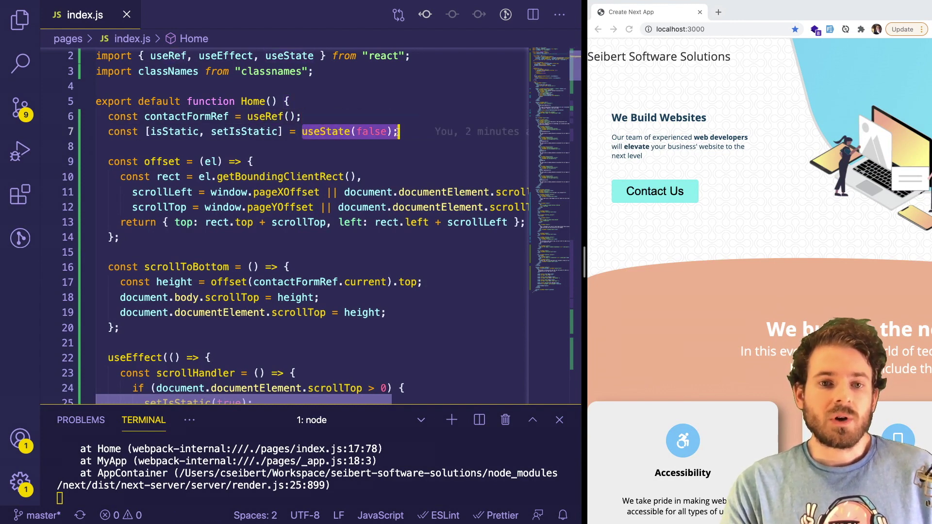
key(Right)
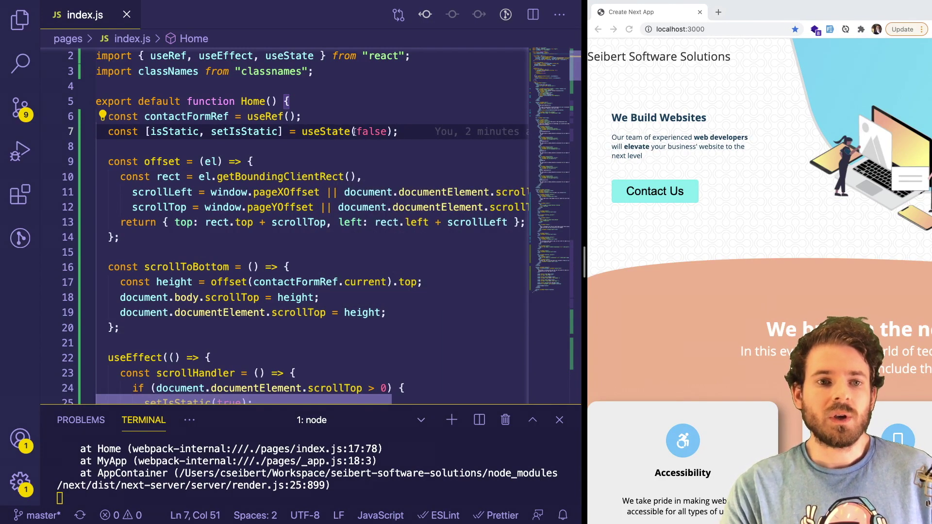
scroll(354, 131, down, 2)
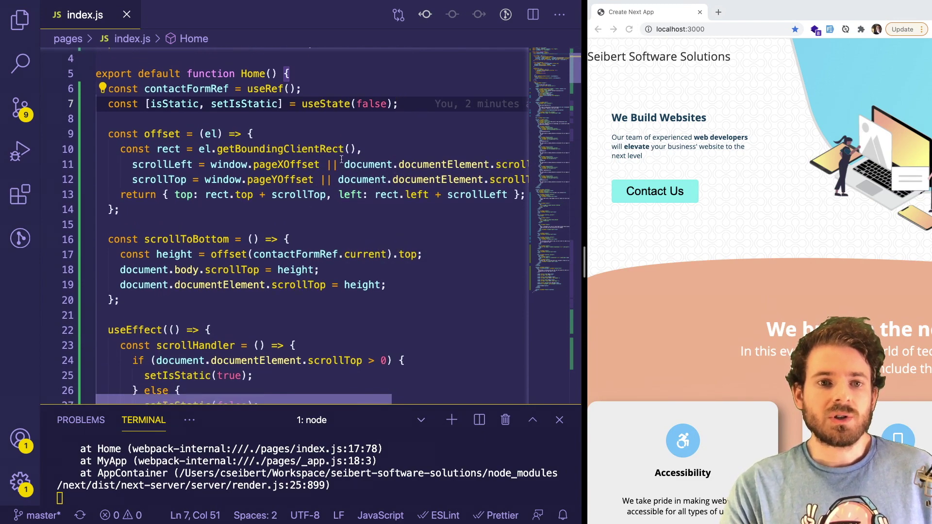
scroll(342, 160, down, 4)
scroll(341, 160, down, 2)
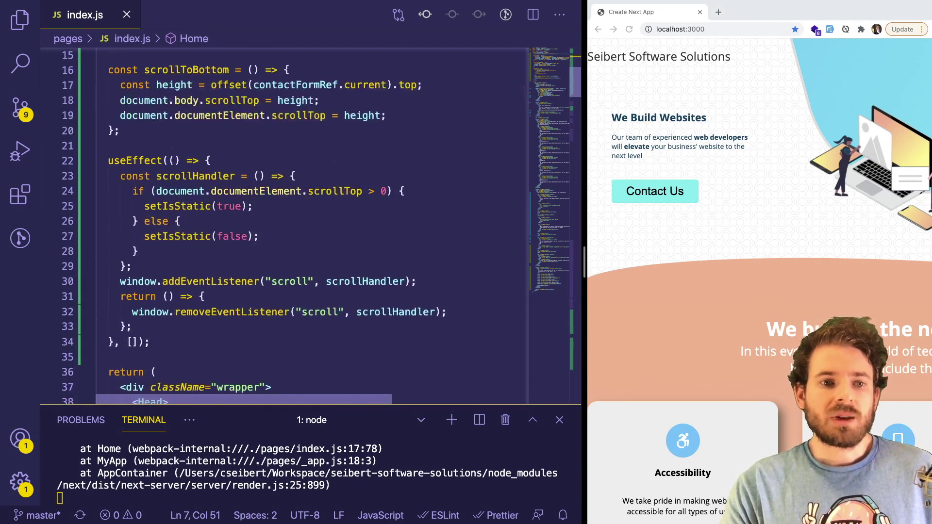
- Highlight the useEffect scroll block and its cleanup that removes the scroll listener
drag(107, 160, 149, 341)
click(149, 342)
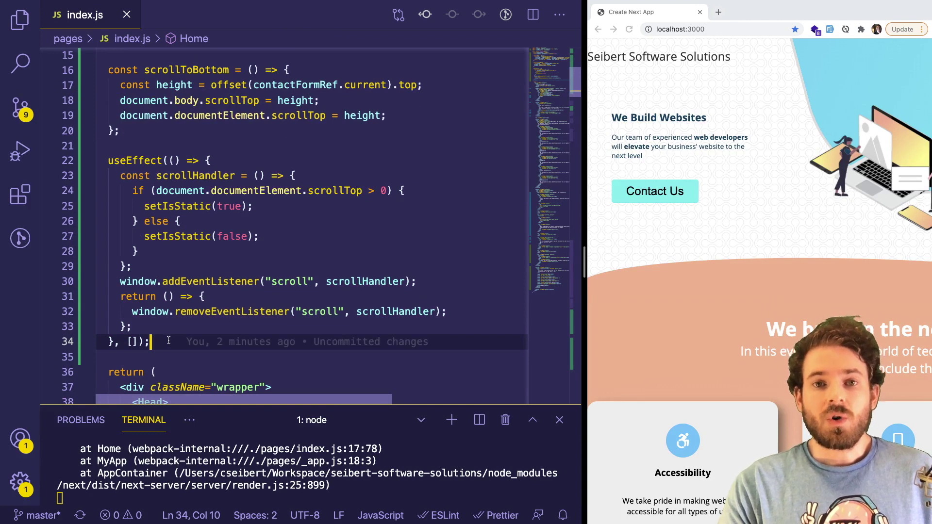
drag(169, 160, 113, 342)
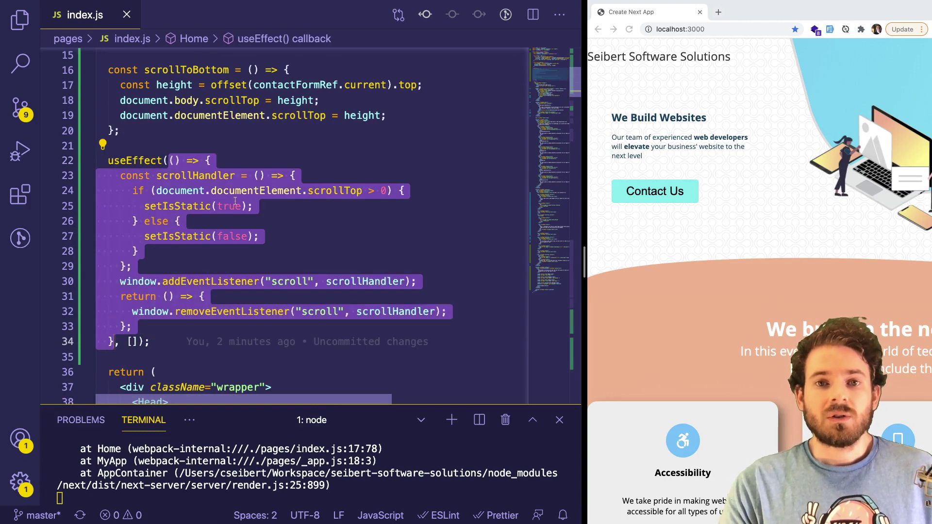
drag(153, 312, 114, 297)
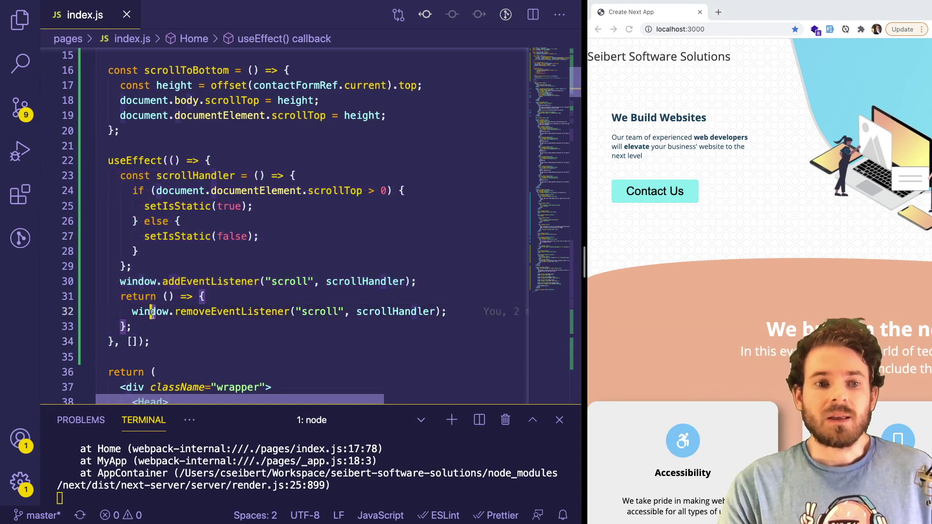
click(115, 297)
triple_click(146, 311)
click(132, 326)
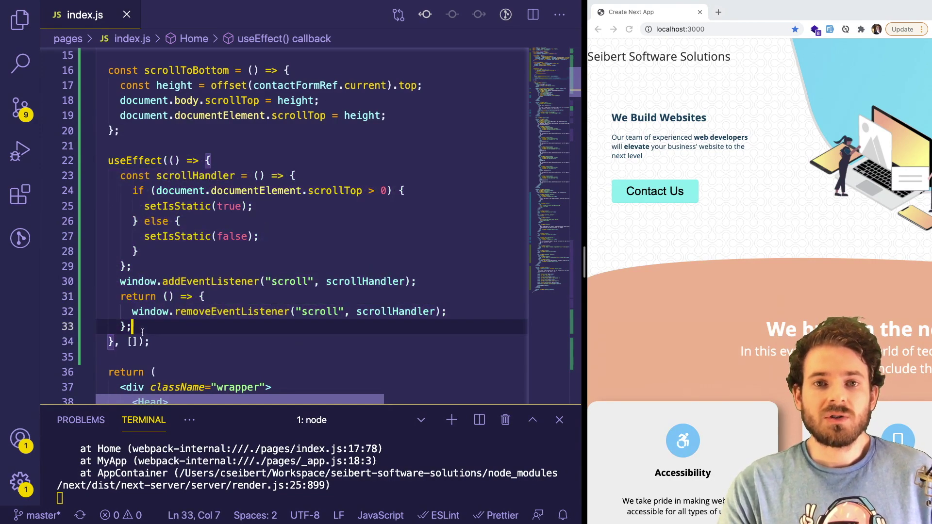
scroll(190, 297, down, 2)
scroll(190, 297, up, 1)
scroll(190, 296, down, 2)
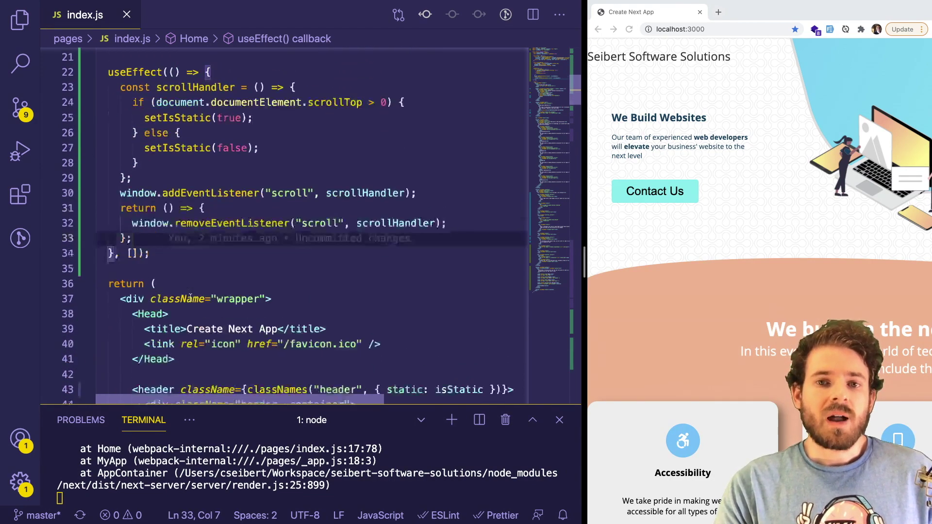
scroll(219, 284, down, 5)
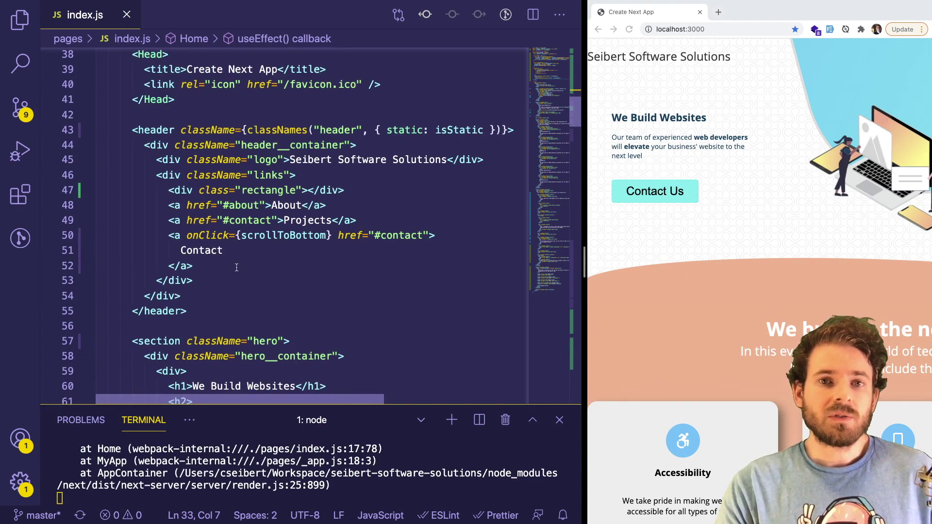
scroll(255, 239, down, 2)
scroll(255, 239, down, 3)
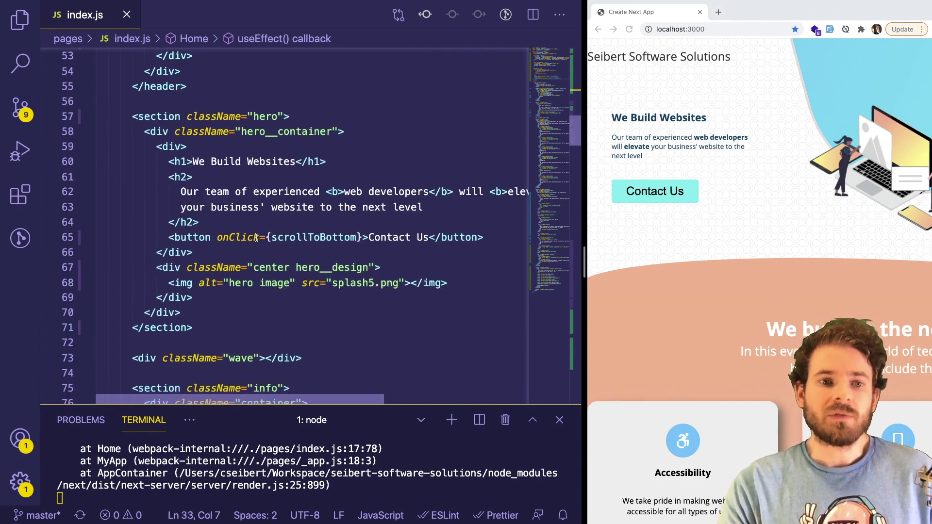
scroll(257, 239, down, 2)
scroll(256, 240, down, 3)
scroll(257, 239, down, 2)
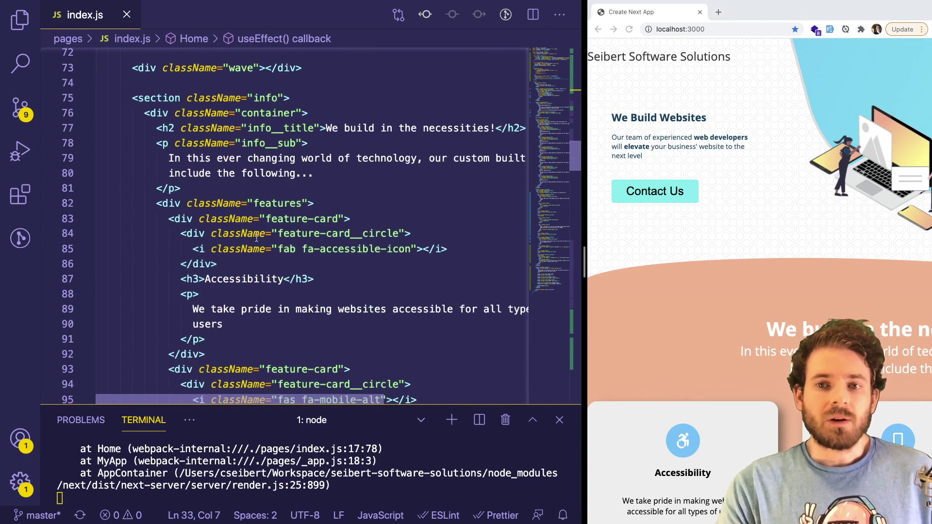
scroll(249, 250, down, 8)
scroll(248, 250, down, 8)
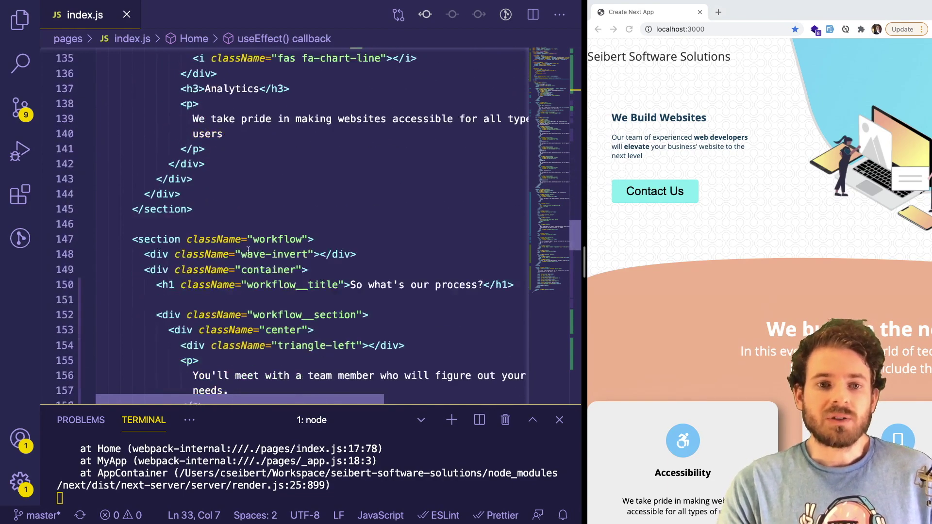
scroll(249, 250, down, 5)
scroll(249, 250, down, 6)
scroll(248, 250, down, 2)
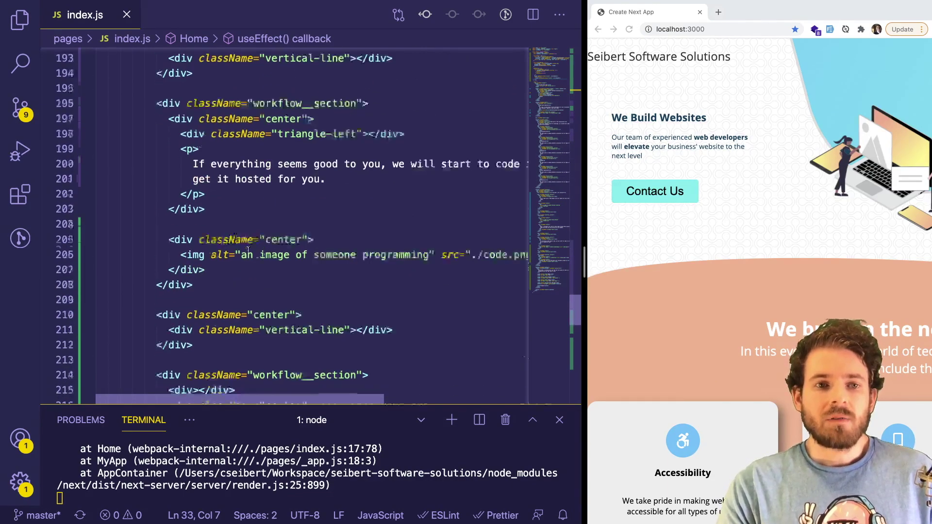
scroll(249, 250, down, 2)
scroll(248, 250, down, 2)
scroll(248, 250, up, 10)
scroll(248, 250, up, 8)
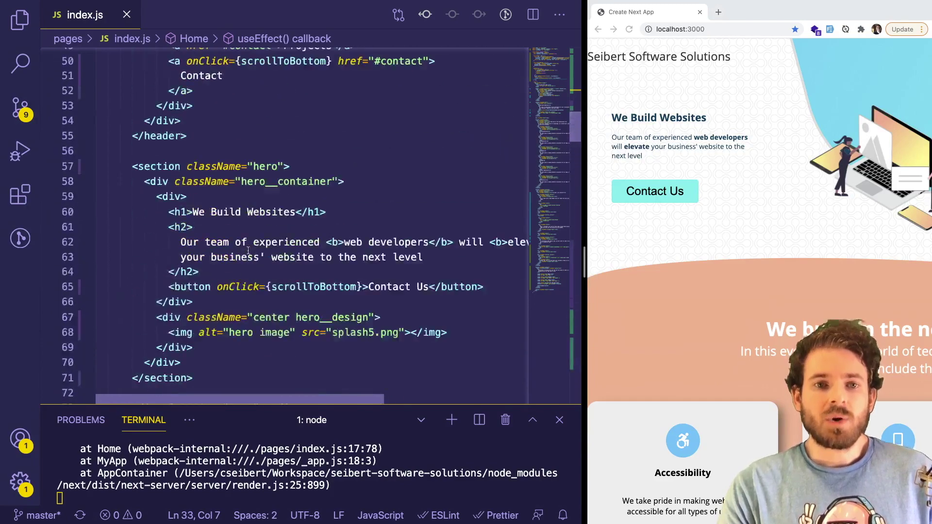
scroll(248, 250, up, 5)
scroll(249, 250, up, 1)
scroll(248, 250, up, 2)
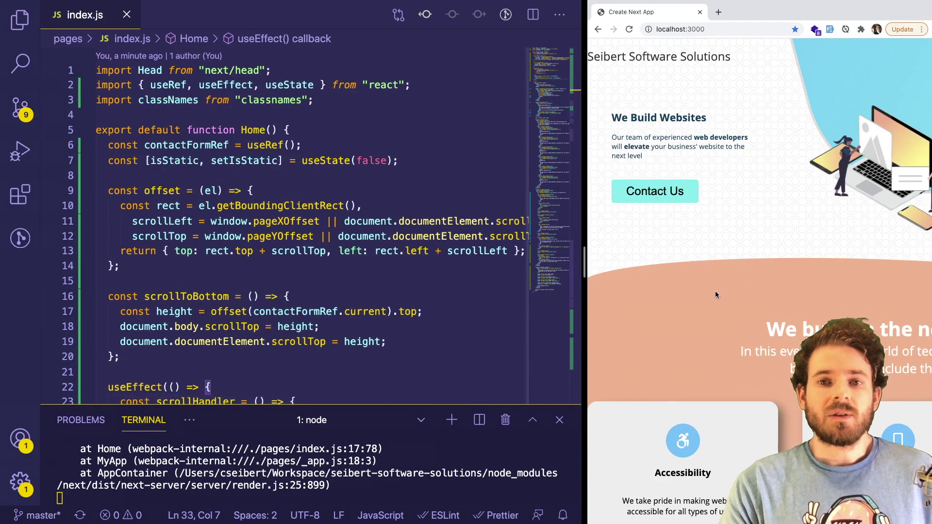
scroll(715, 295, down, 1)
scroll(716, 294, down, 3)
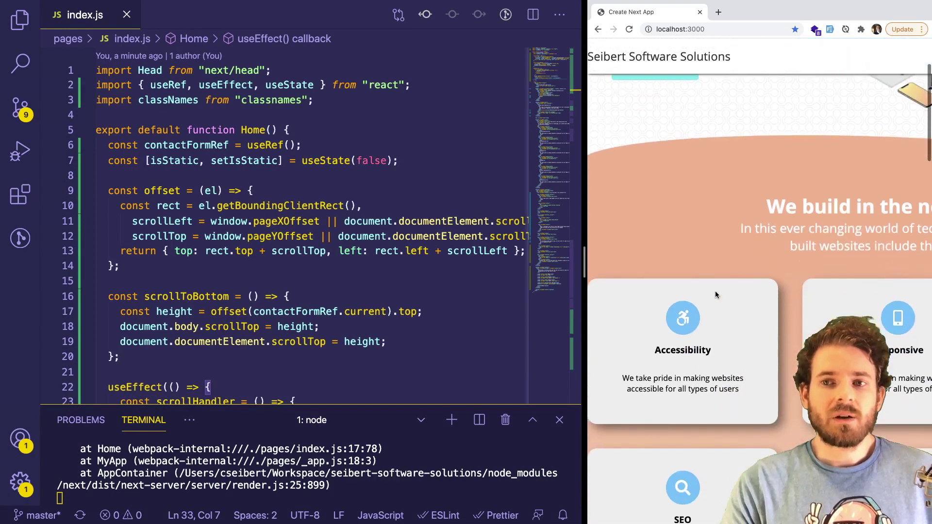
scroll(716, 294, down, 1)
scroll(717, 284, up, 1)
scroll(721, 270, up, 1)
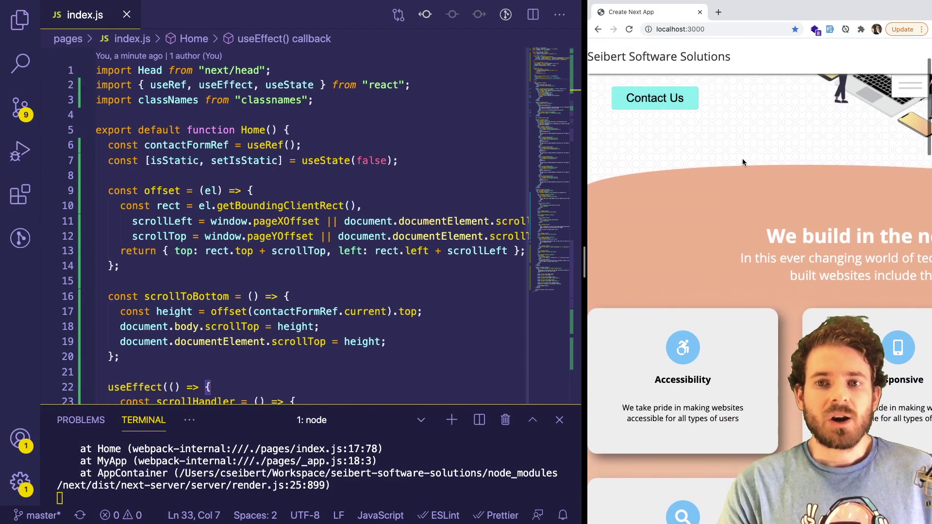
scroll(726, 240, up, 3)
scroll(730, 229, down, 5)
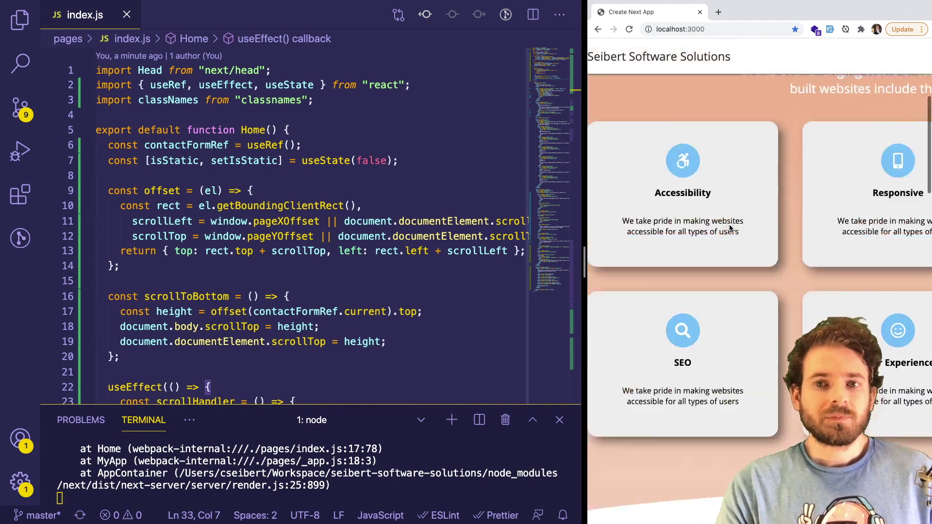
scroll(730, 229, up, 5)
scroll(731, 229, down, 5)
scroll(730, 229, up, 5)
scroll(729, 241, down, 1)
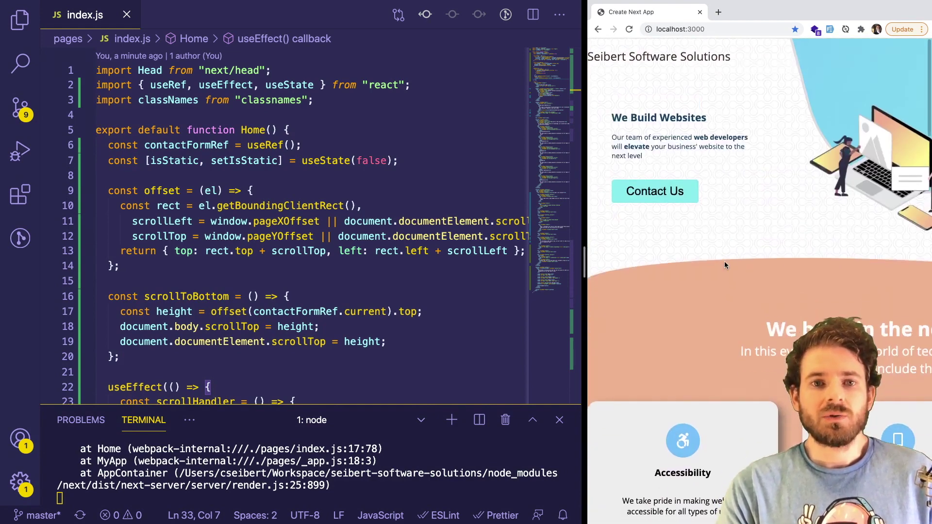
scroll(727, 251, down, 1)
scroll(725, 265, down, 3)
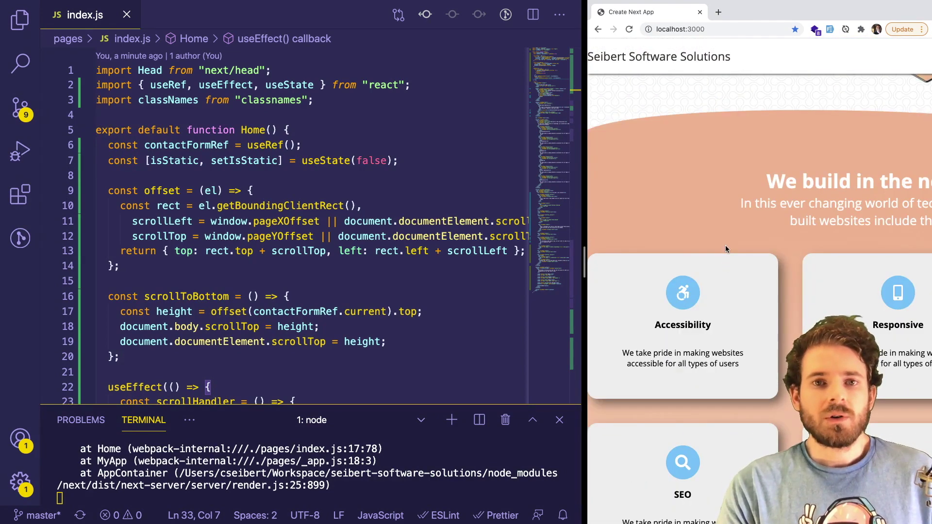
scroll(726, 244, down, 1)
scroll(727, 239, up, 5)
scroll(721, 255, down, 2)
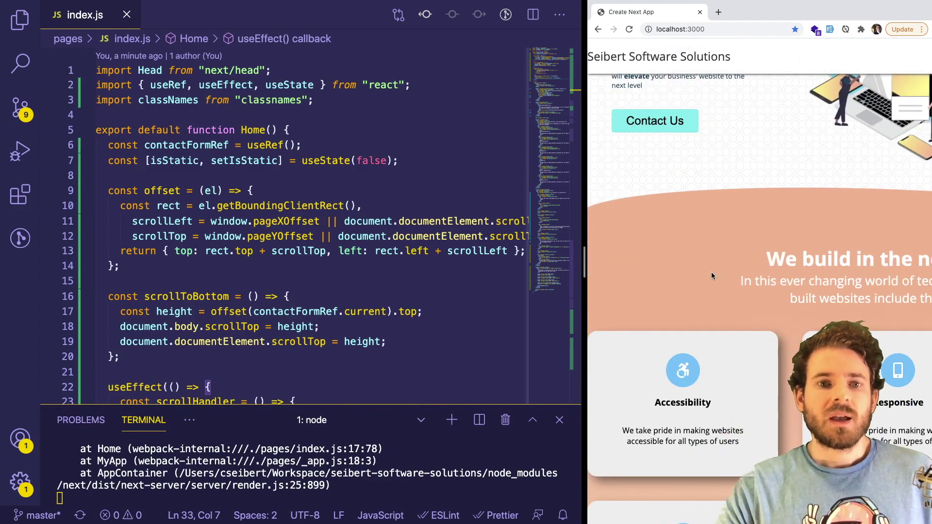
scroll(709, 266, up, 2)
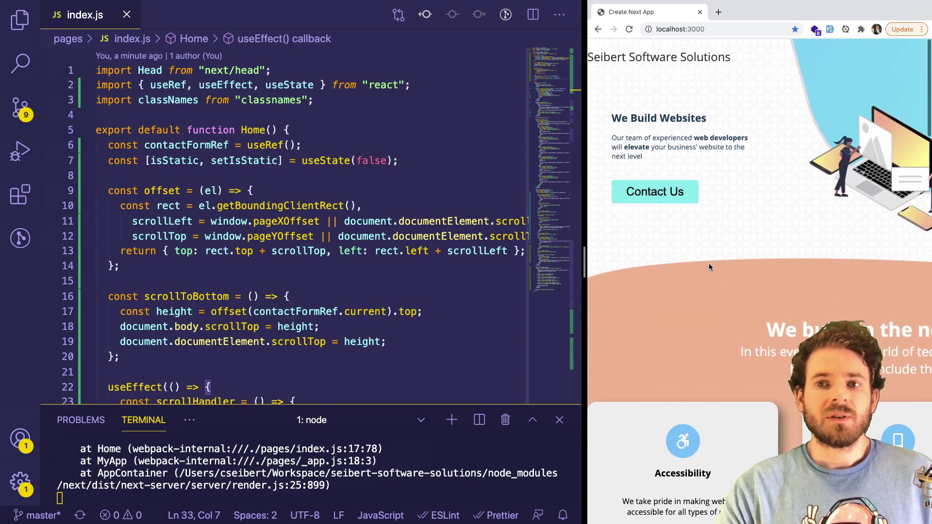
scroll(710, 267, down, 5)
scroll(709, 266, up, 5)
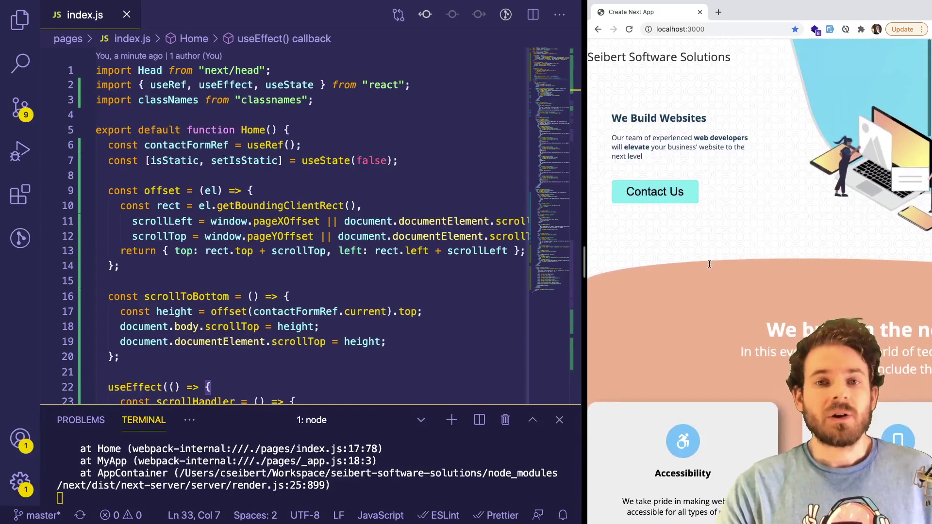
scroll(704, 279, down, 3)
scroll(705, 279, down, 3)
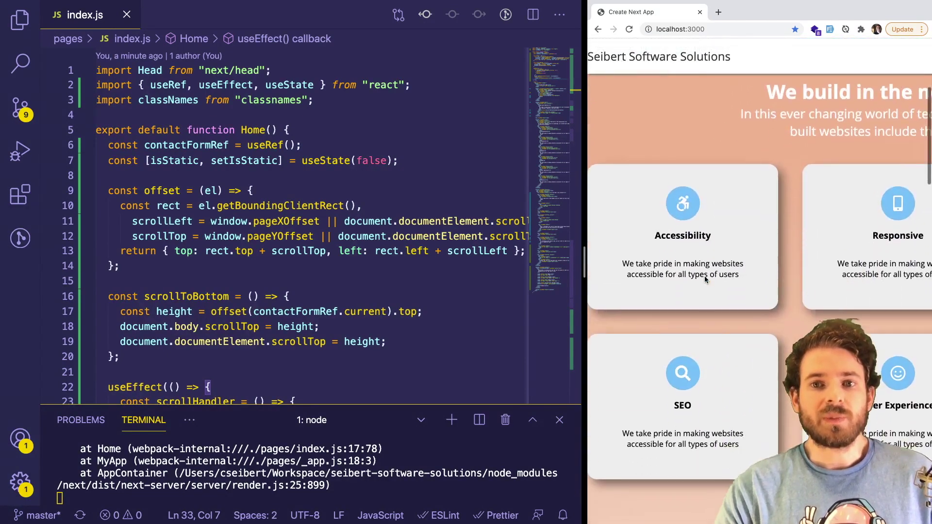
scroll(704, 279, up, 3)
scroll(704, 280, up, 1)
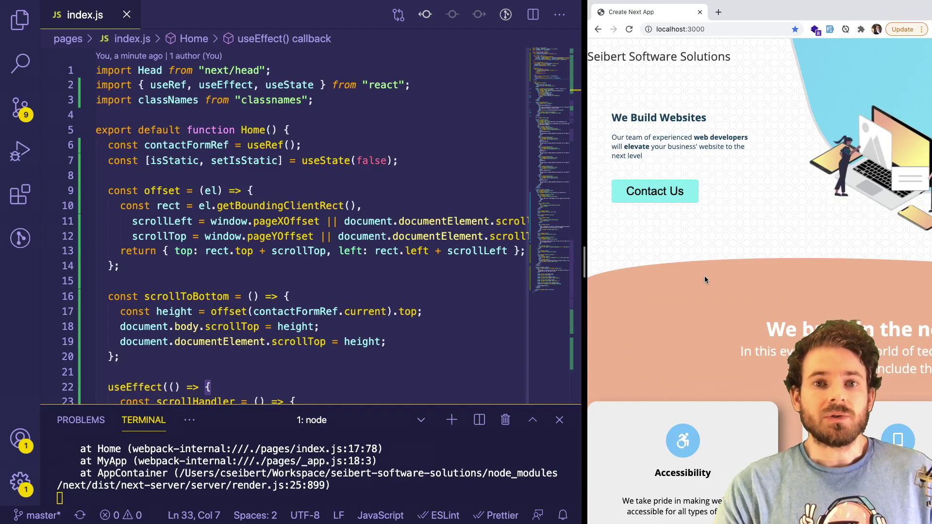
scroll(723, 220, down, 2)
scroll(723, 221, down, 2)
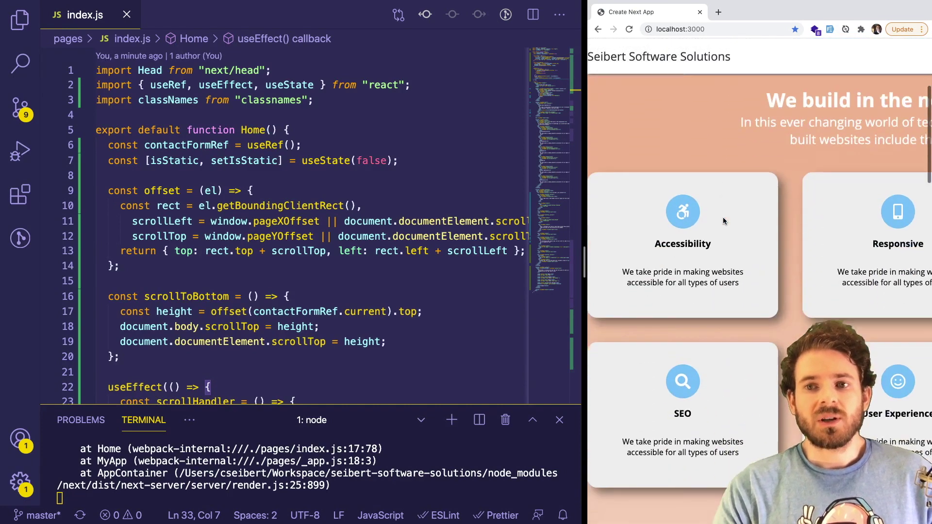
scroll(723, 221, up, 4)
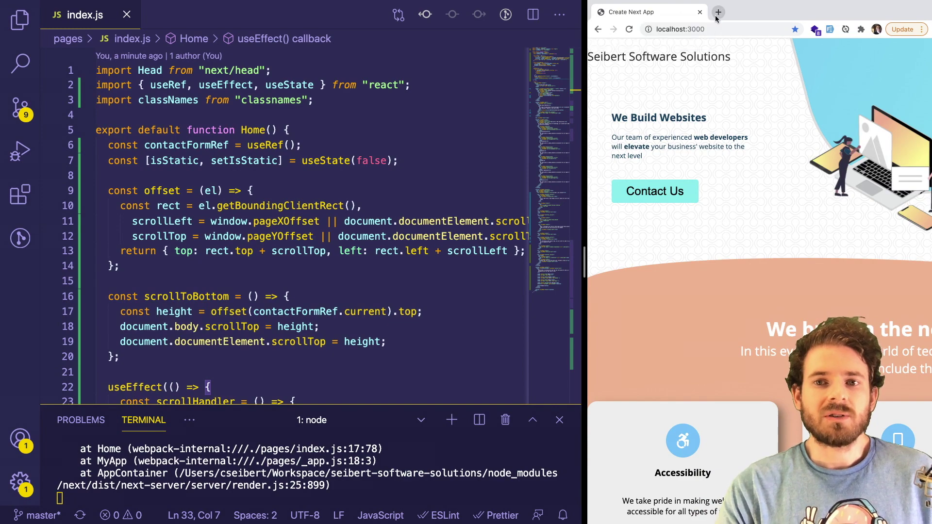
scroll(452, 182, down, 2)
scroll(423, 211, up, 1)
scroll(377, 254, down, 2)
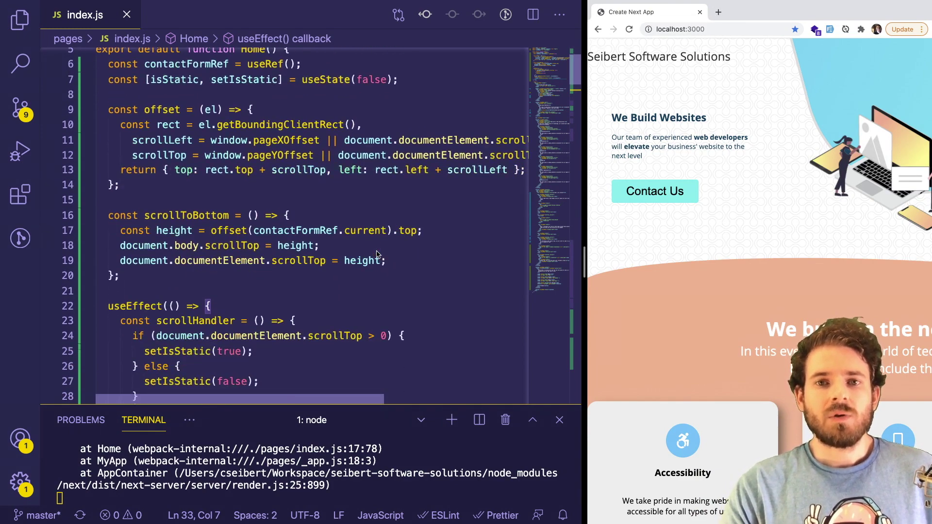
scroll(751, 171, down, 4)
scroll(750, 171, up, 4)
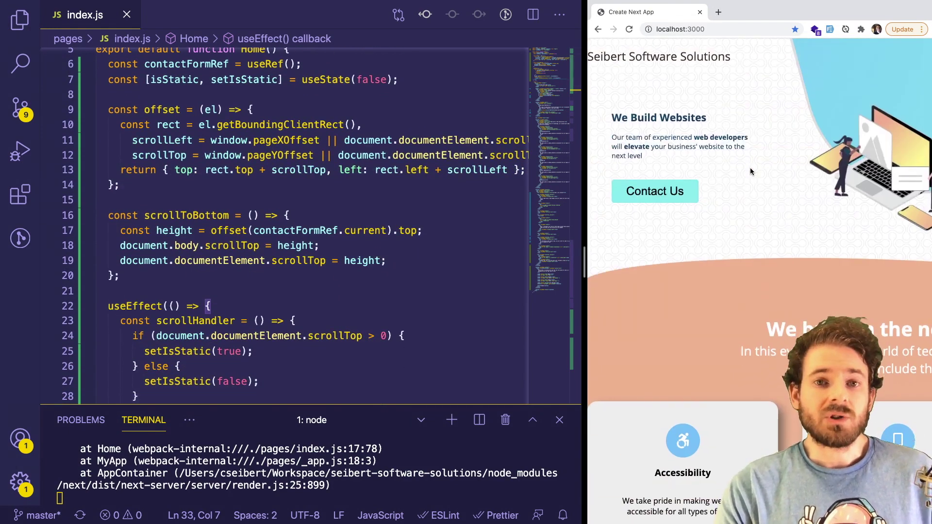
scroll(745, 93, down, 2)
scroll(745, 93, up, 2)
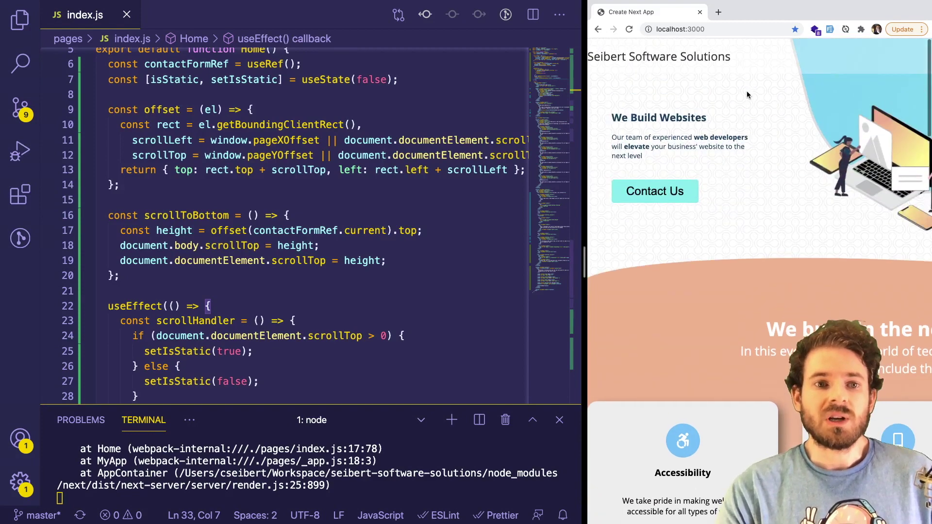
scroll(746, 93, down, 2)
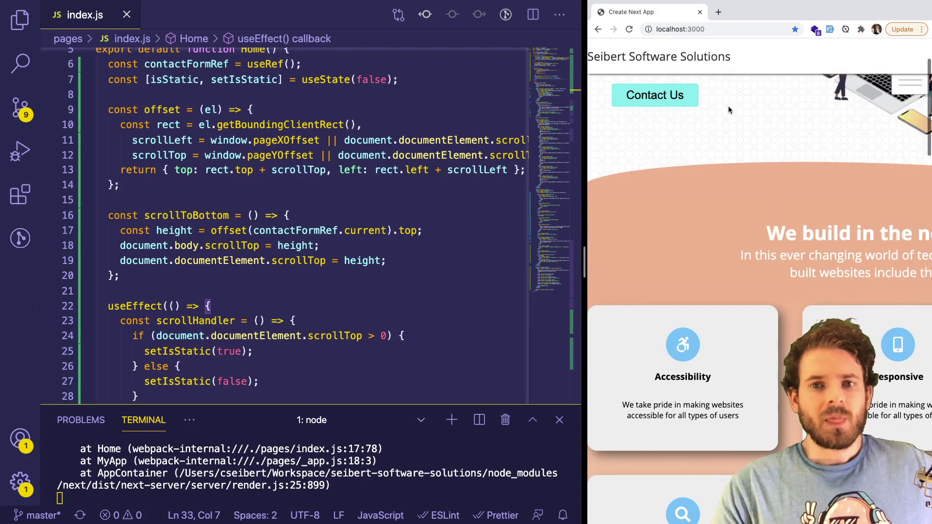
scroll(729, 110, up, 1)
scroll(732, 112, down, 1)
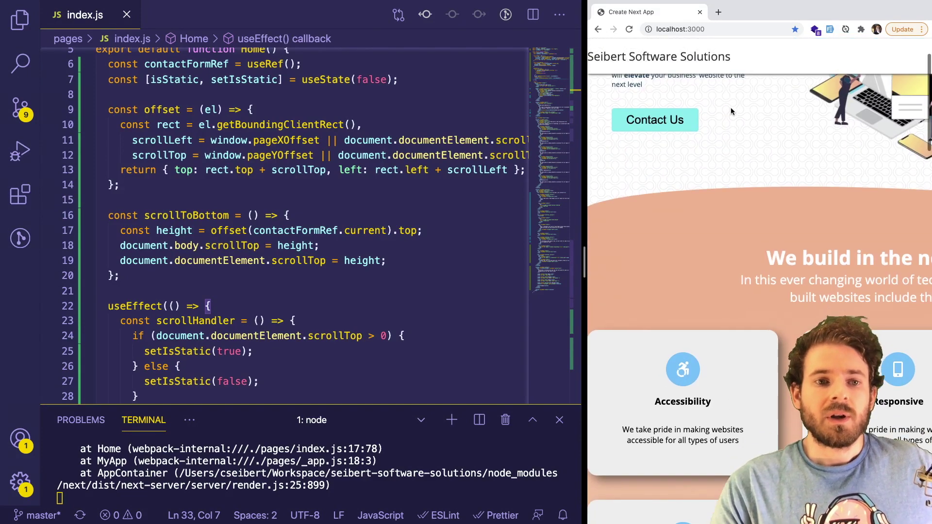
scroll(732, 112, up, 3)
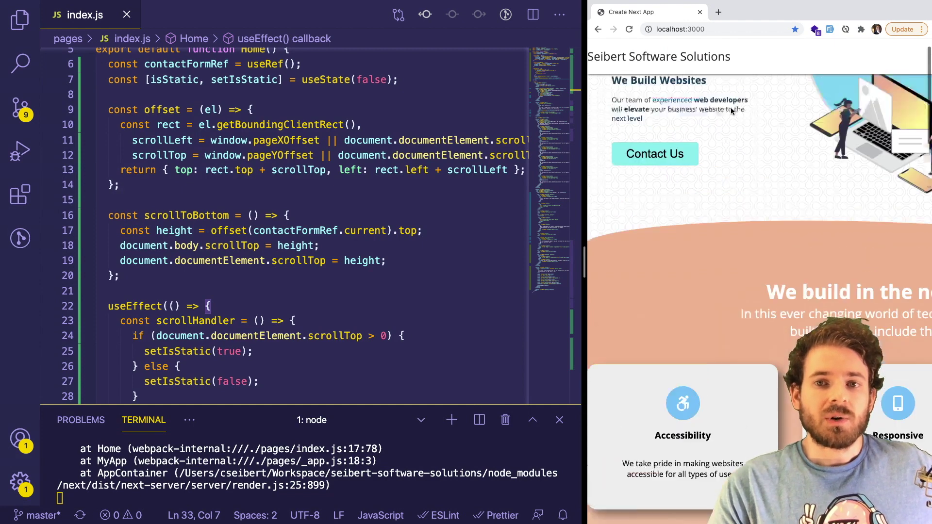
scroll(308, 170, down, 3)
scroll(308, 170, up, 2)
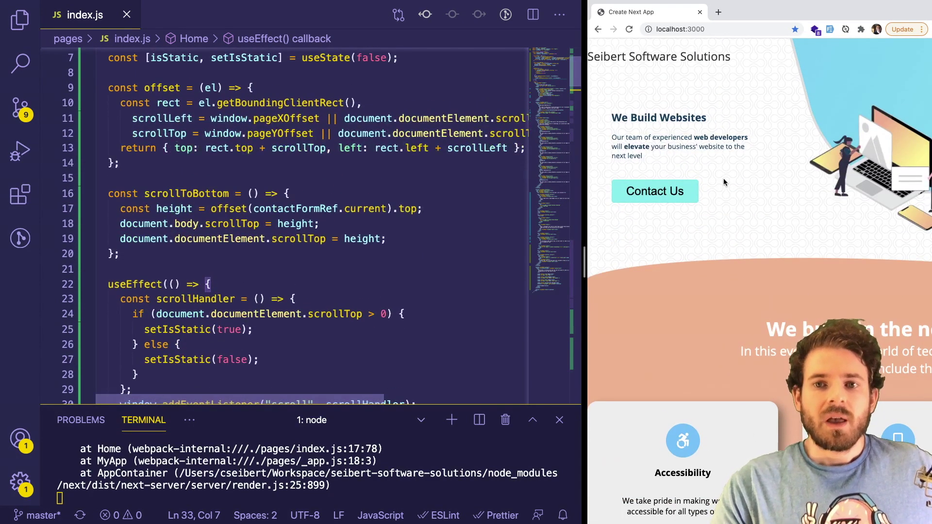
scroll(725, 182, down, 1)
scroll(725, 182, up, 1)
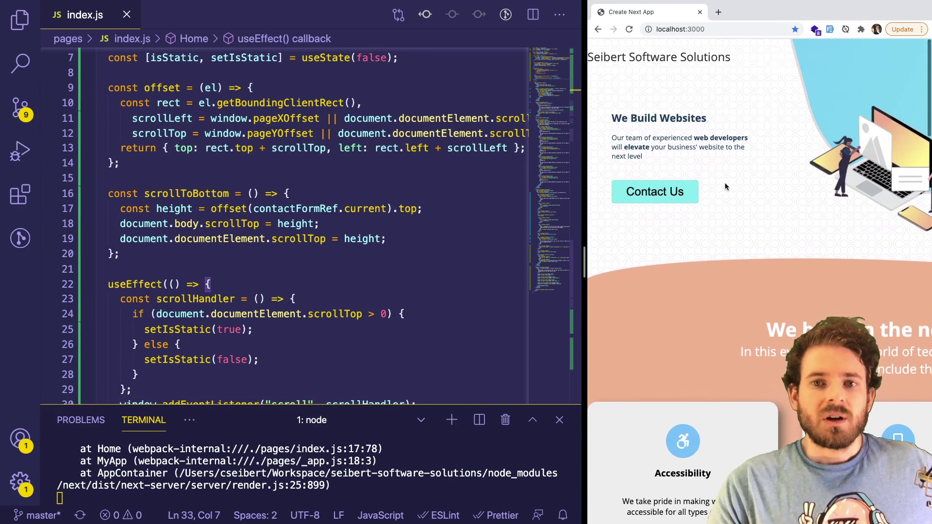
scroll(328, 245, down, 1)
scroll(328, 246, down, 3)
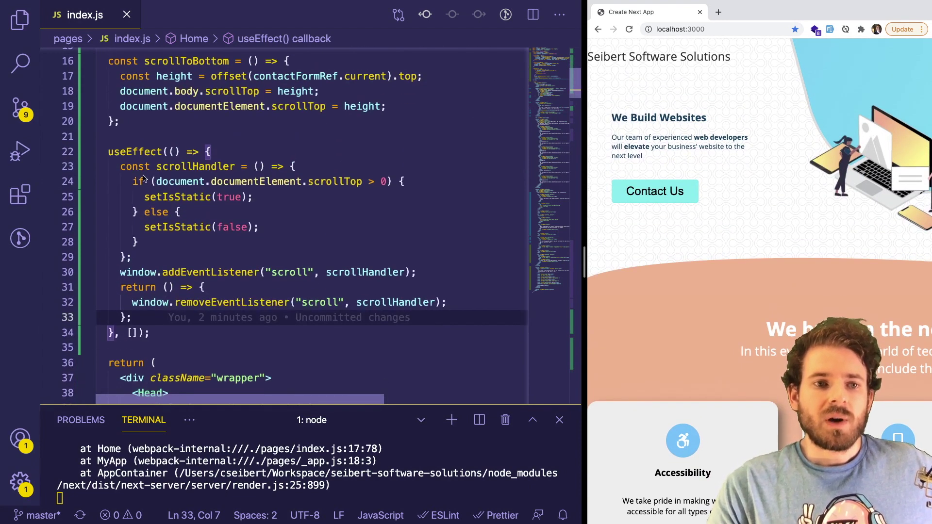
scroll(187, 166, down, 1)
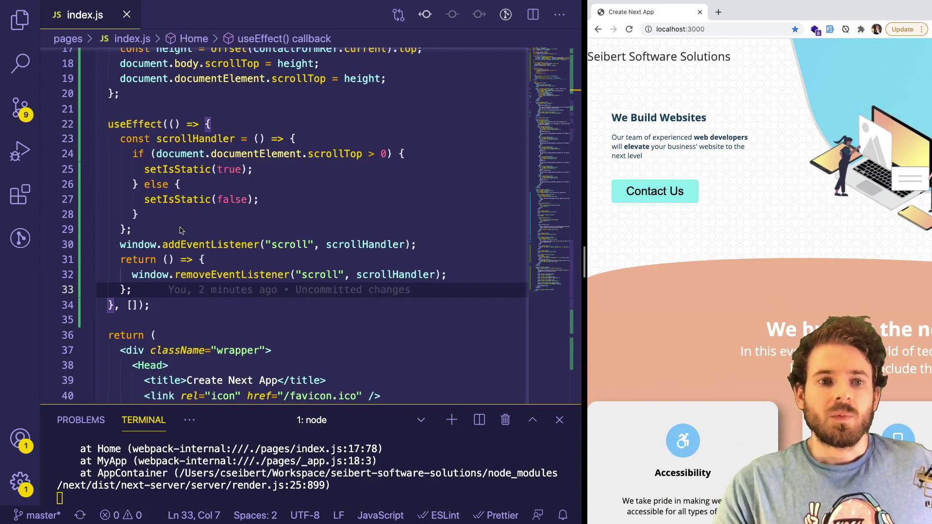
- Walk through the scroll handler: the page scroll position check, setIsStatic(true) and the setIsStatic(false) reset
click(150, 245)
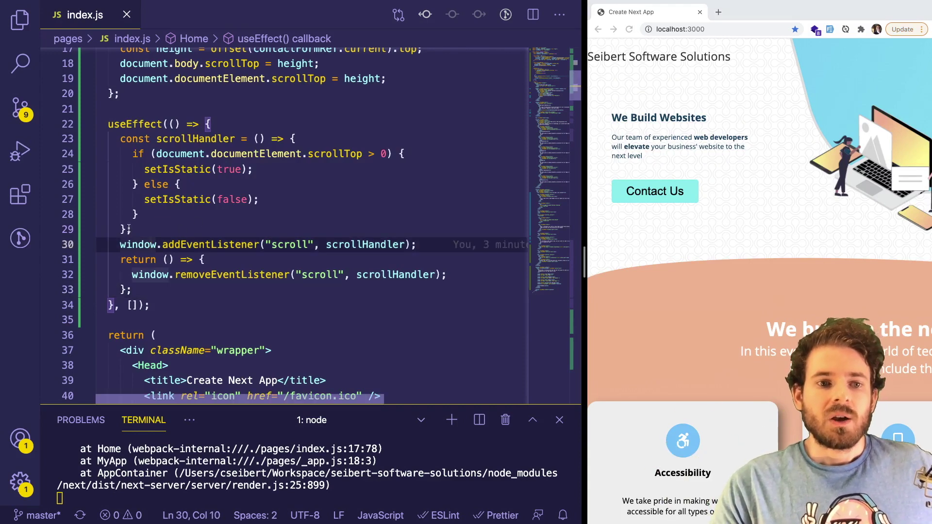
click(191, 139)
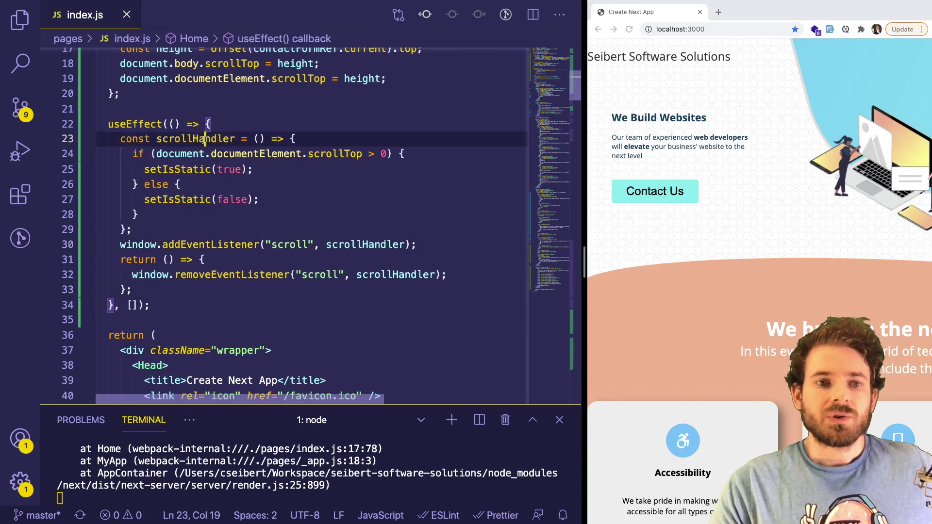
click(199, 229)
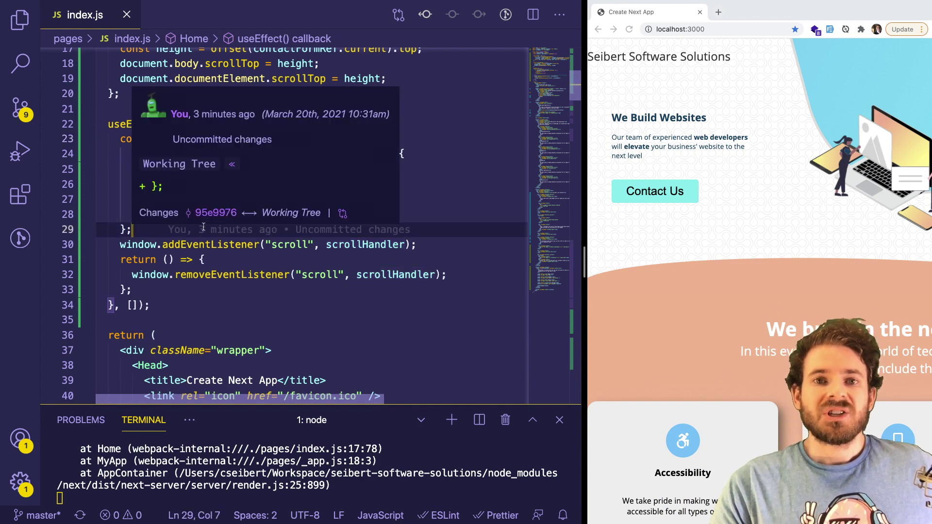
scroll(725, 275, down, 1)
scroll(725, 276, down, 1)
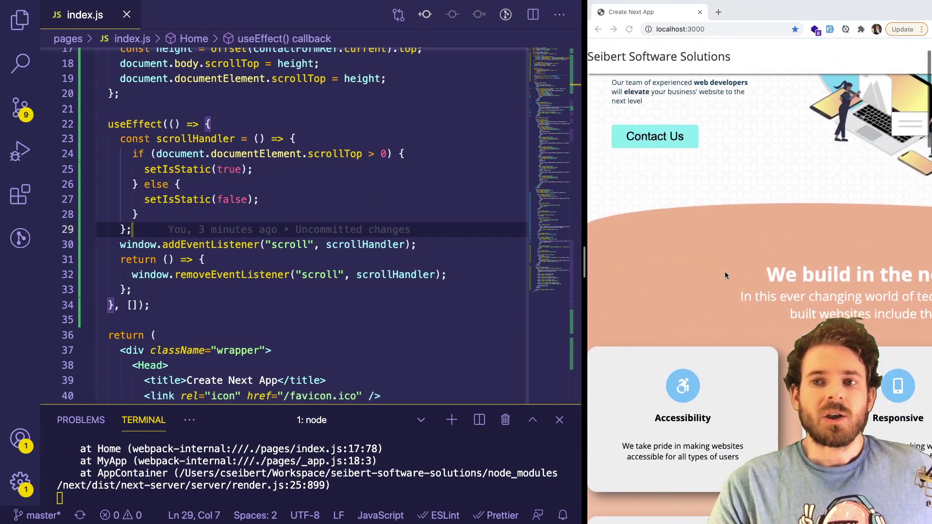
scroll(725, 276, up, 2)
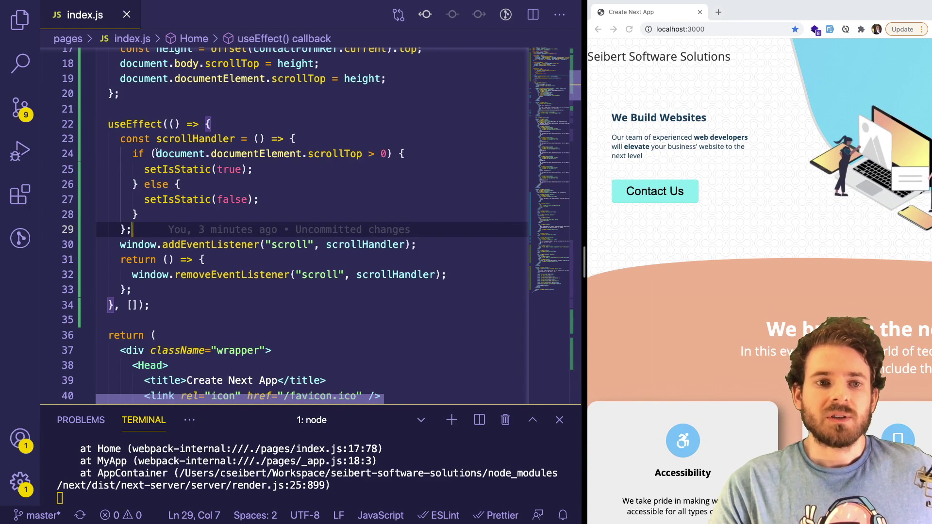
drag(156, 154, 368, 154)
click(364, 153)
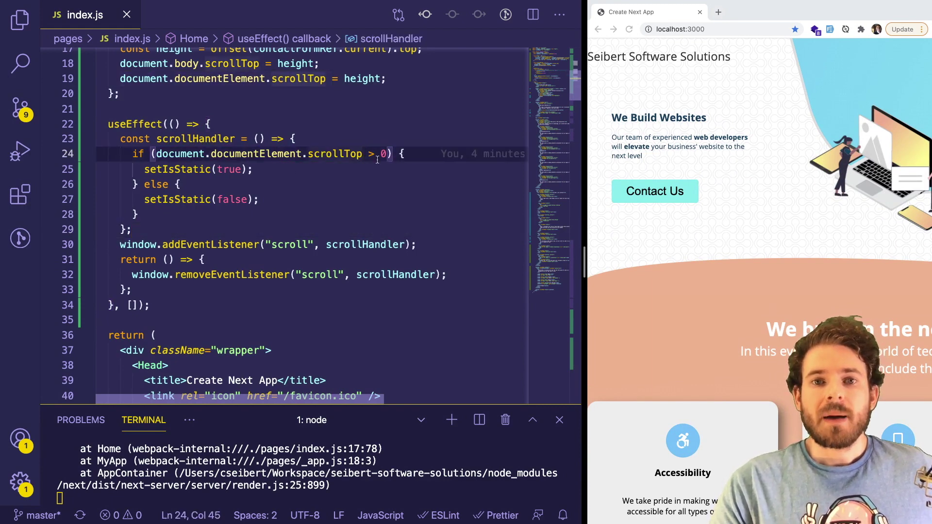
double_click(204, 169)
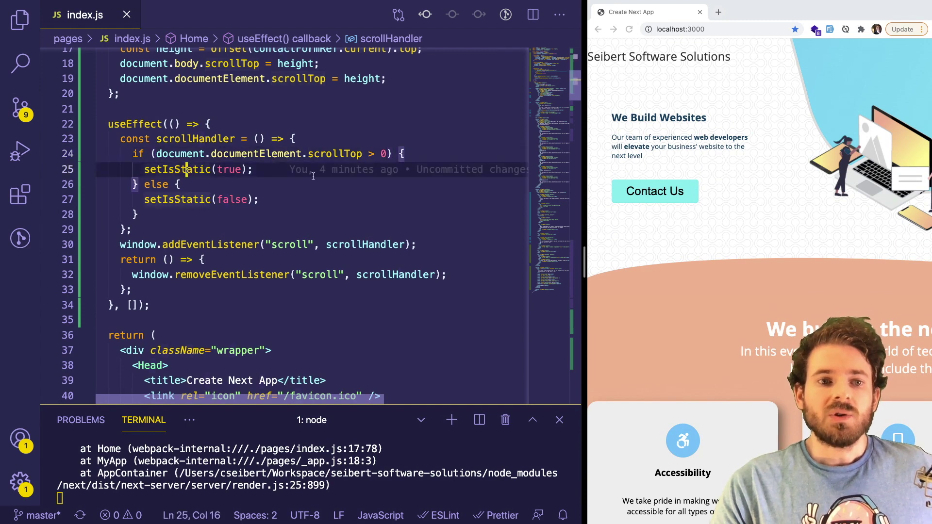
scroll(313, 204, up, 2)
scroll(314, 203, down, 2)
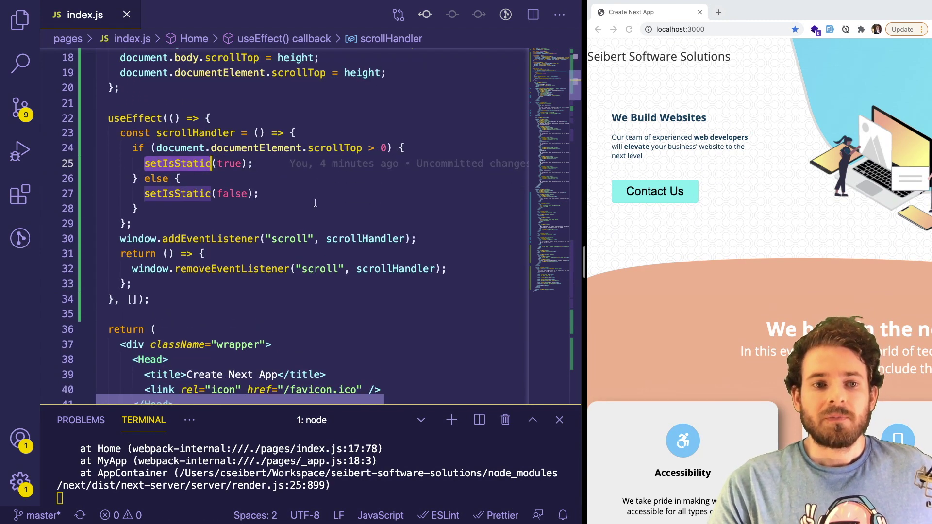
double_click(190, 185)
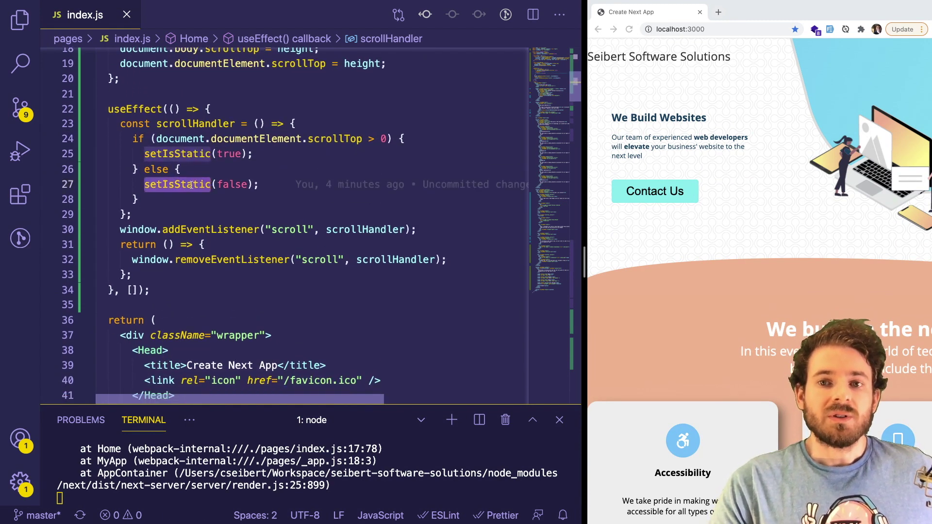
double_click(179, 185)
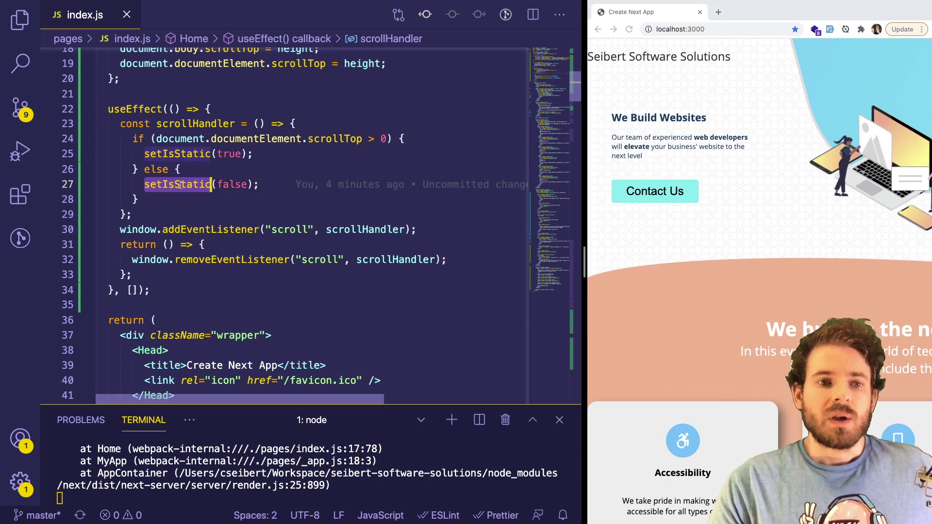
click(260, 185)
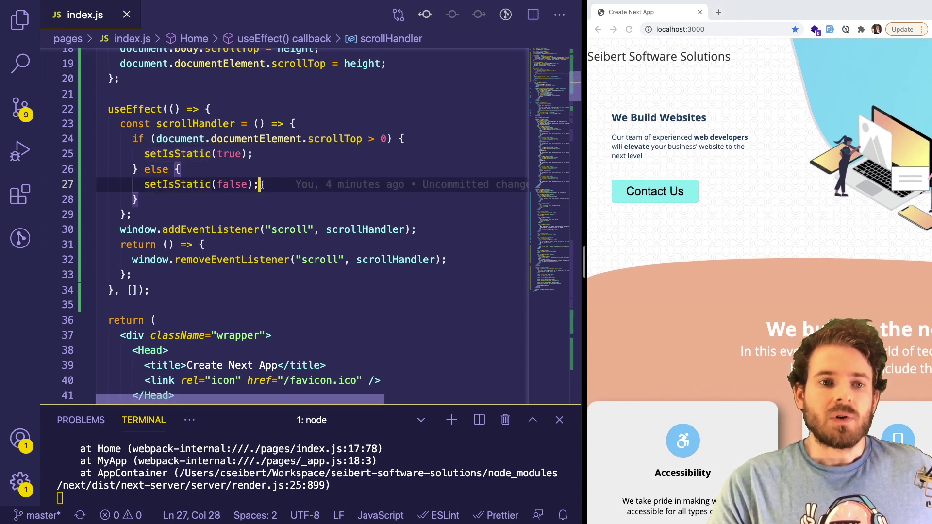
key(super+l)
double_click(177, 153)
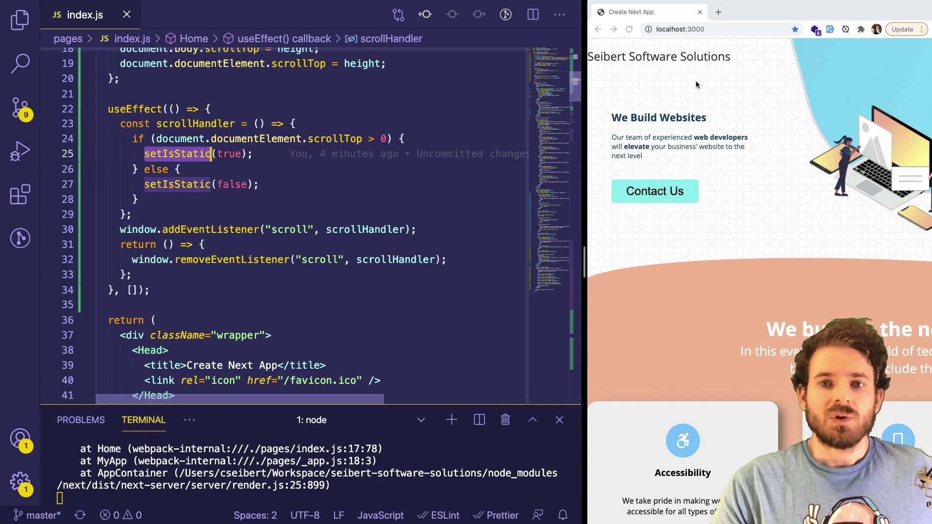
scroll(728, 115, down, 2)
scroll(728, 115, up, 2)
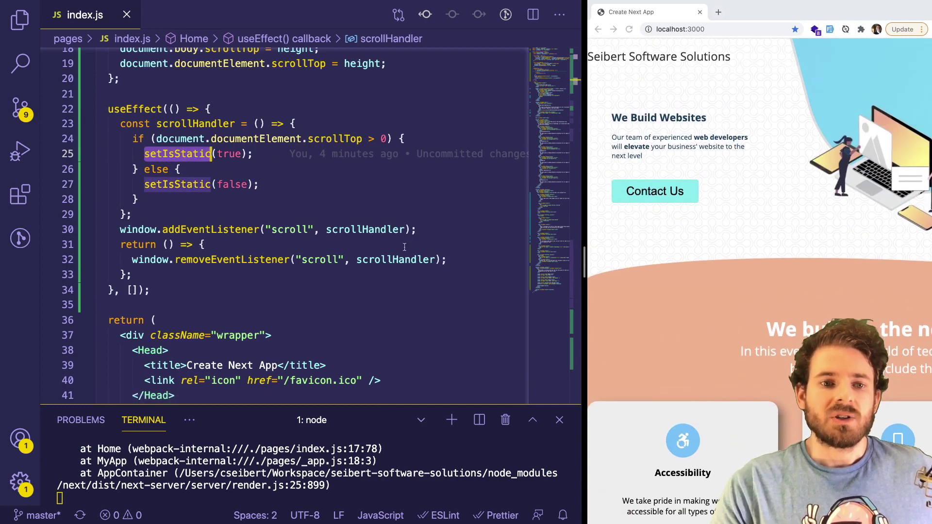
click(390, 207)
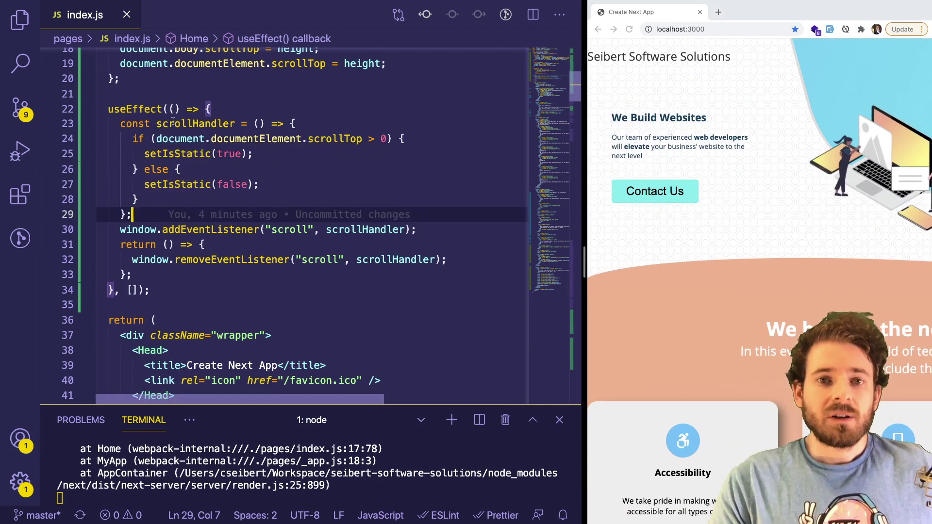
- Highlight registering the scroll listener with addEventListener and the body of the effect
drag(118, 229, 416, 230)
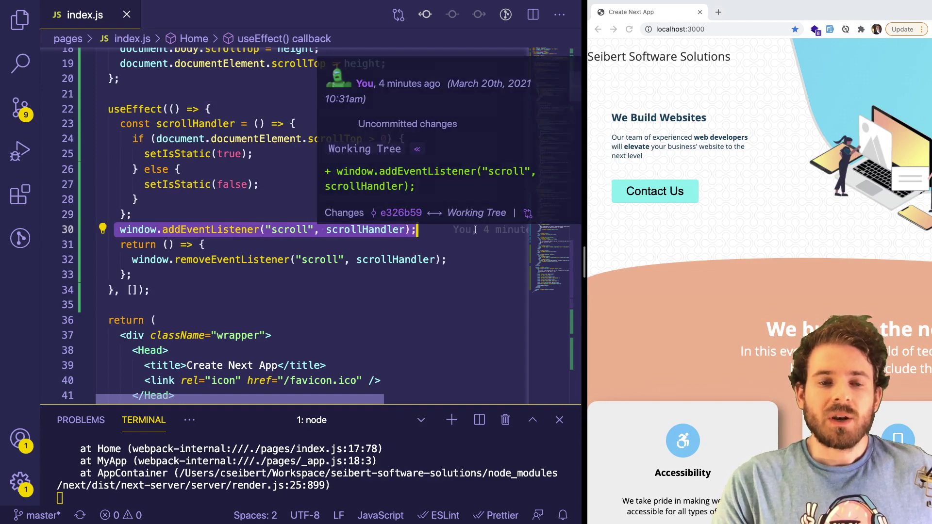
click(383, 286)
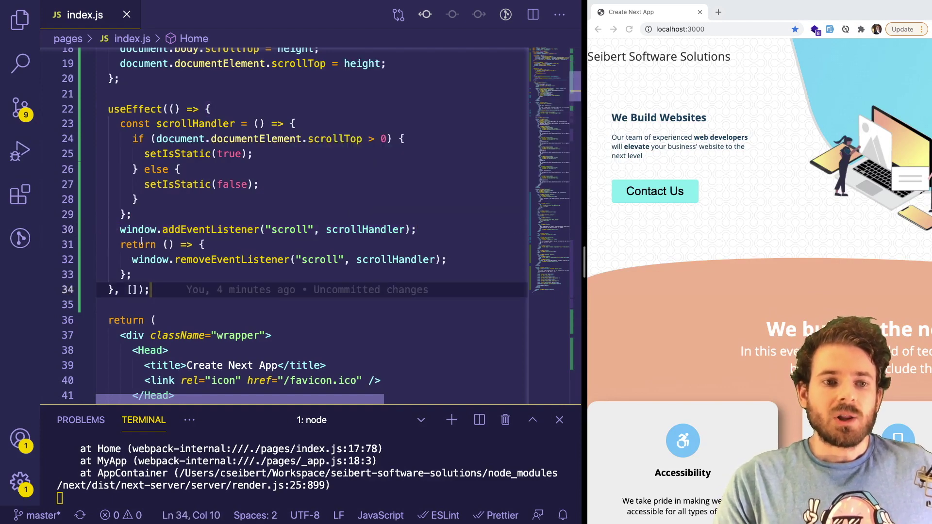
drag(132, 275, 120, 124)
click(186, 184)
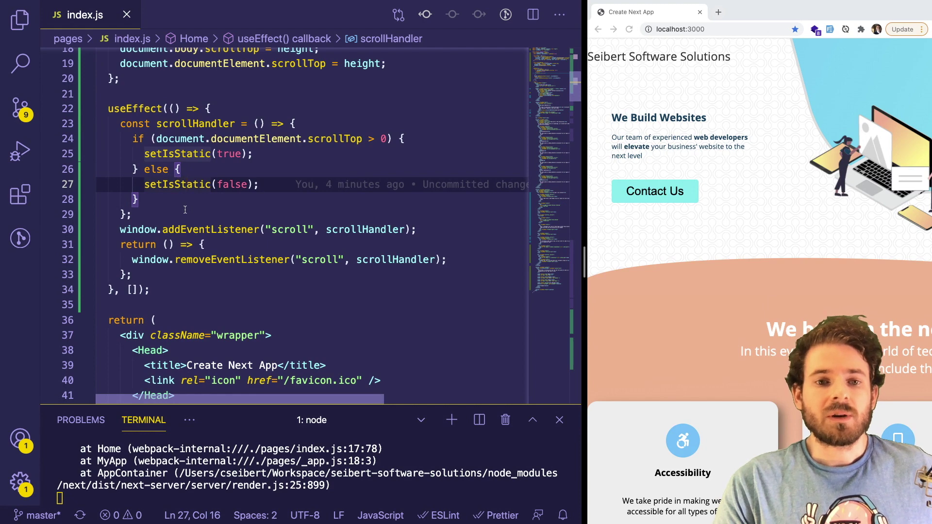
drag(121, 229, 402, 230)
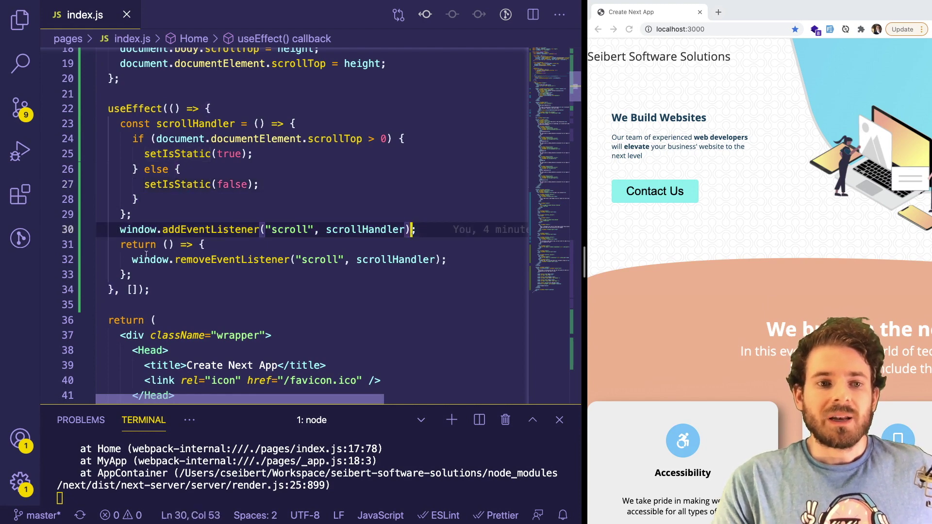
drag(132, 275, 120, 245)
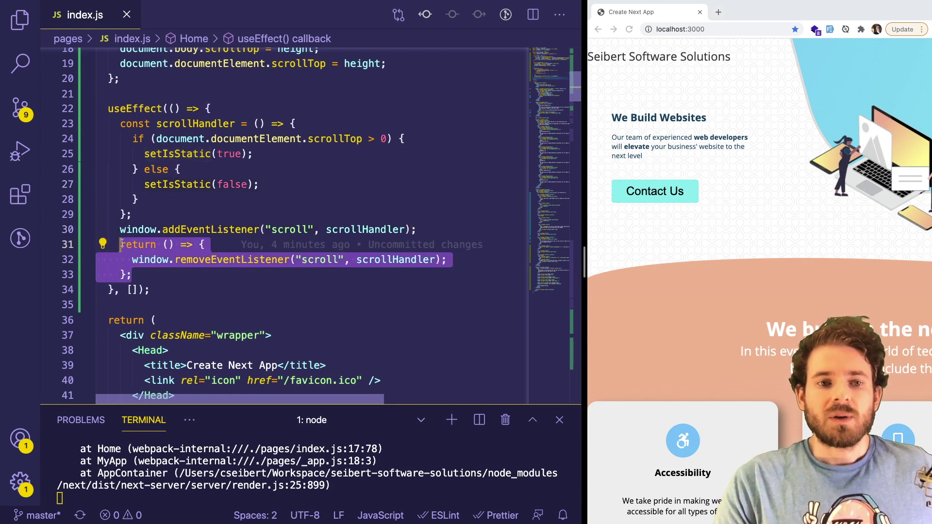
- Single out the removeEventListener cleanup line repeatedly
click(154, 261)
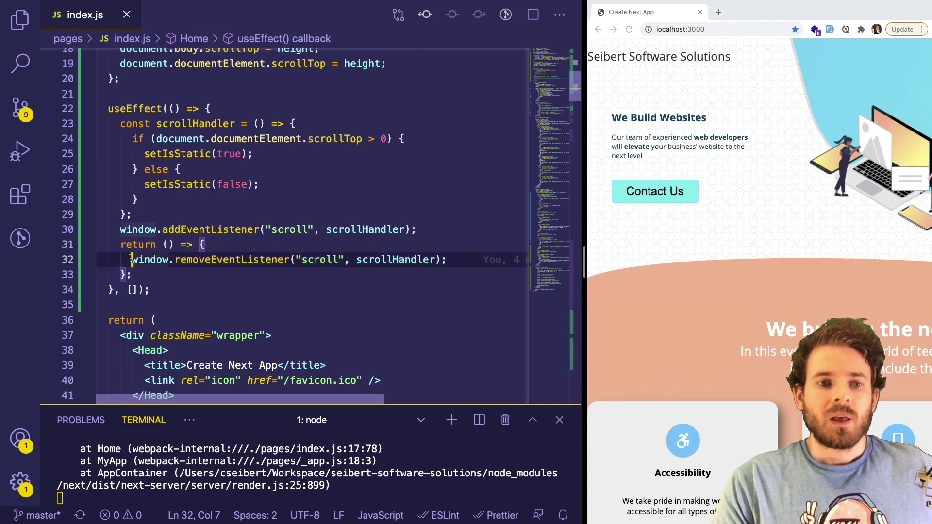
drag(132, 260, 448, 259)
key(Down)
key(Down)
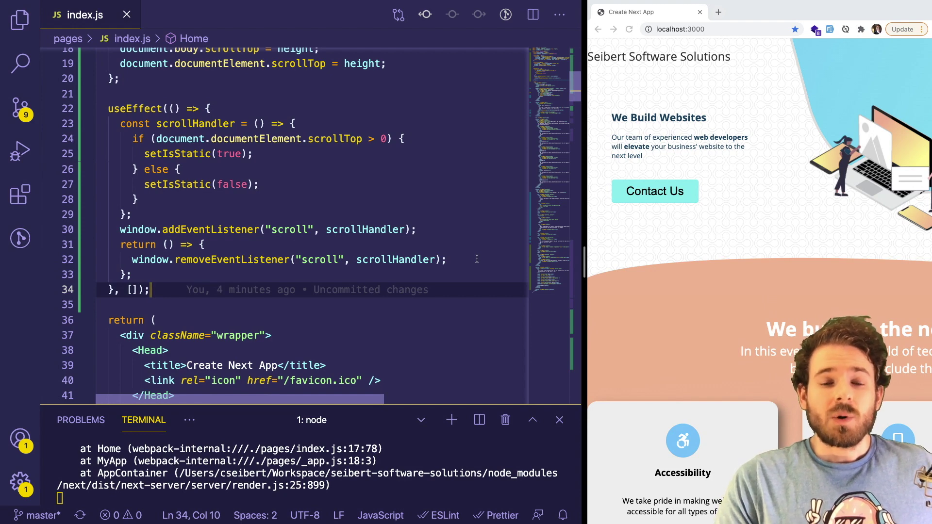
click(476, 259)
drag(476, 260, 138, 249)
click(126, 260)
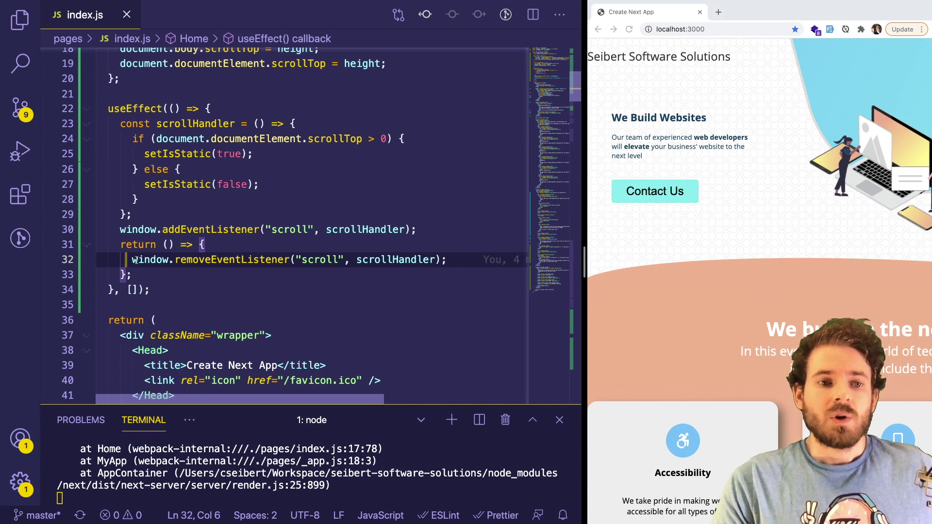
drag(129, 260, 447, 260)
click(463, 259)
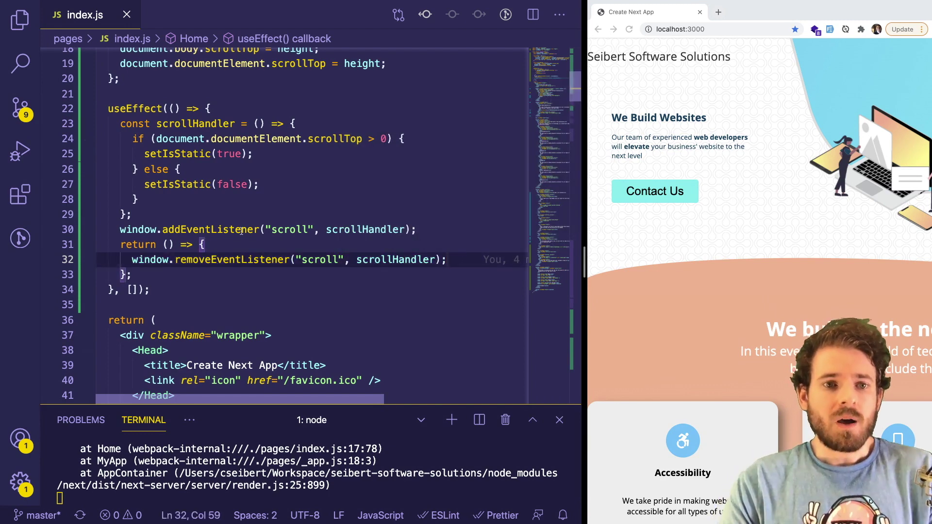
- Emphasise the whole useEffect block, its cleanup return and the scroll handler's body lines
drag(180, 290, 108, 109)
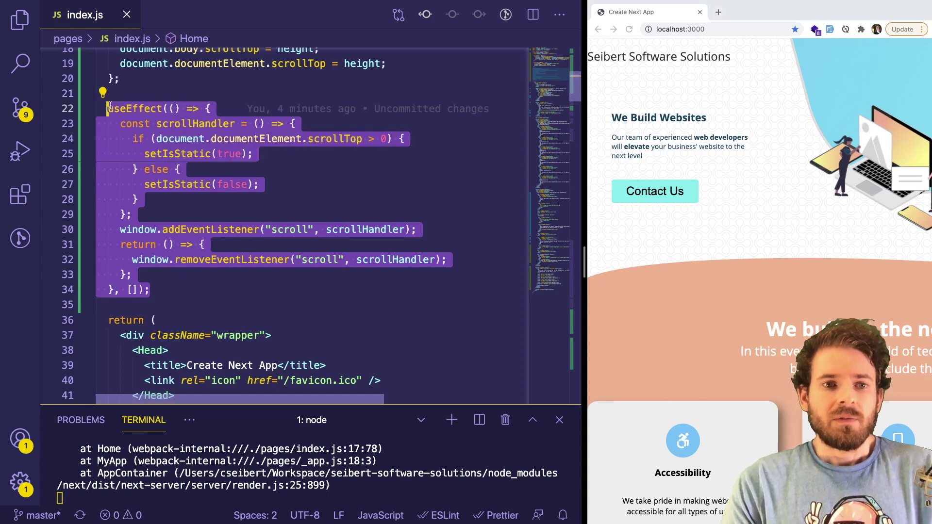
scroll(267, 184, down, 1)
scroll(267, 185, up, 1)
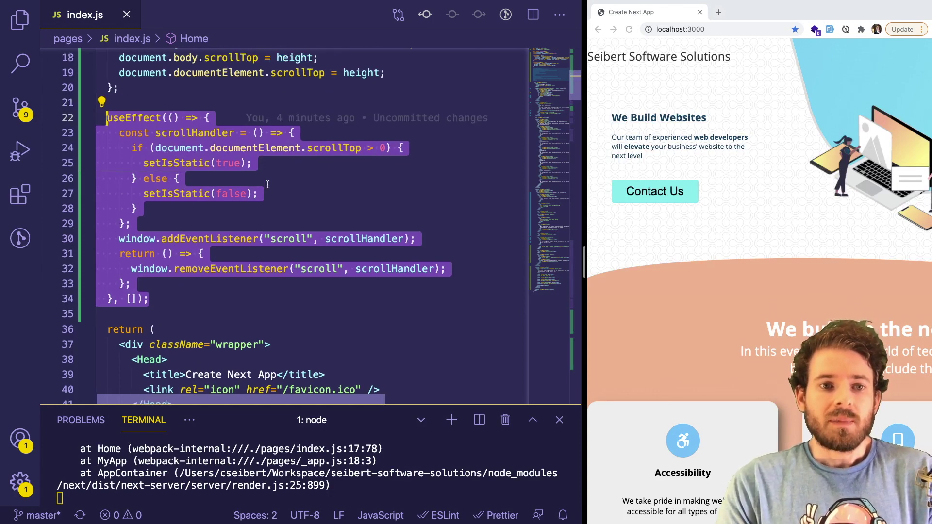
click(269, 204)
scroll(269, 203, down, 2)
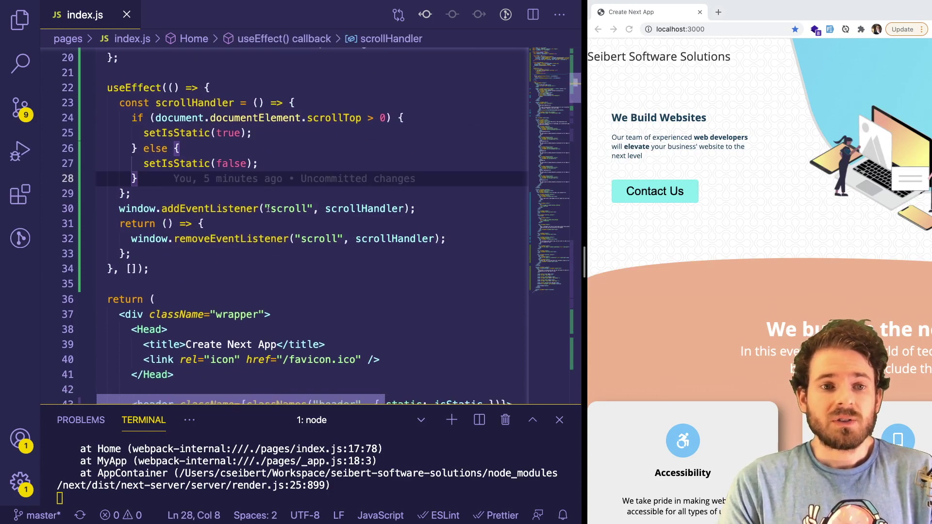
scroll(269, 204, up, 1)
scroll(769, 218, down, 1)
scroll(769, 219, up, 1)
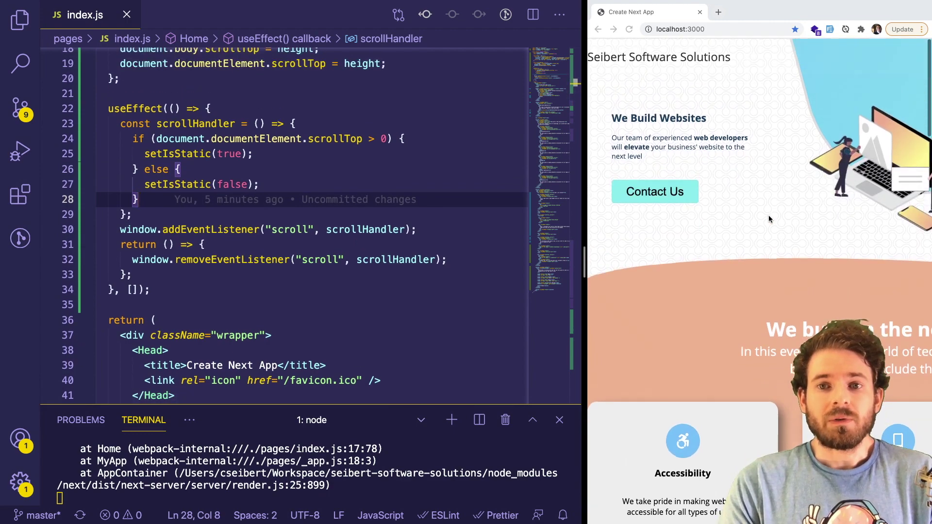
scroll(769, 219, down, 2)
scroll(769, 219, down, 3)
scroll(757, 241, up, 3)
scroll(759, 235, down, 2)
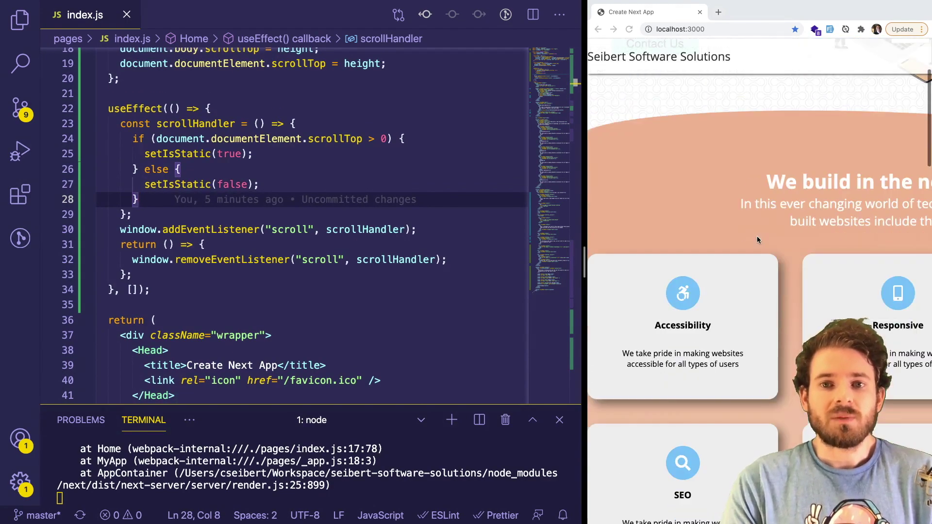
scroll(756, 235, up, 2)
click(318, 275)
scroll(318, 275, down, 1)
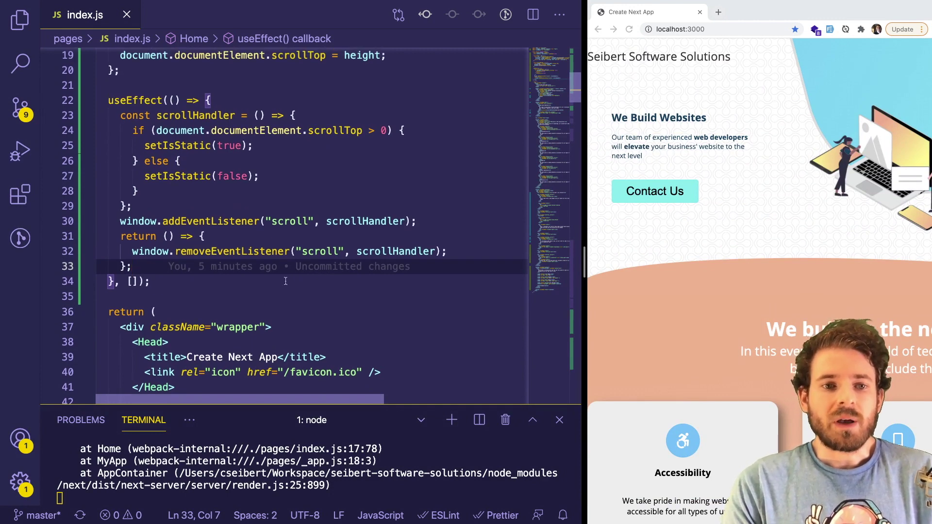
drag(286, 281, 135, 131)
click(144, 130)
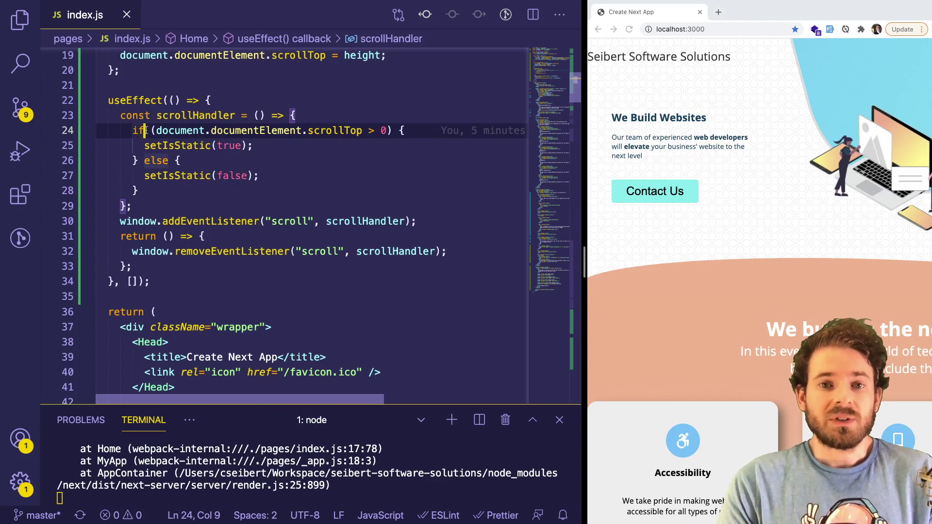
scroll(748, 249, down, 5)
scroll(748, 249, up, 5)
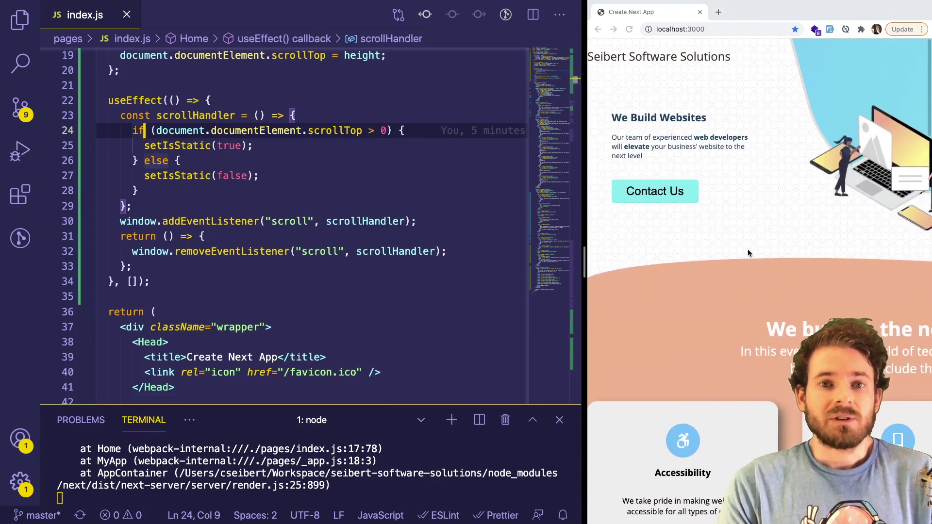
scroll(747, 249, down, 3)
scroll(748, 250, down, 2)
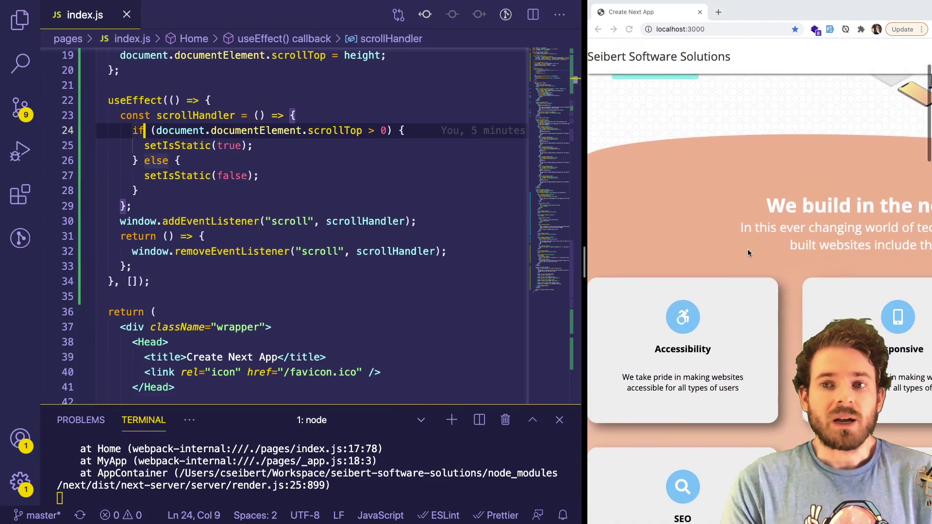
scroll(748, 249, up, 5)
scroll(316, 222, down, 2)
scroll(316, 222, down, 2)
scroll(316, 223, down, 3)
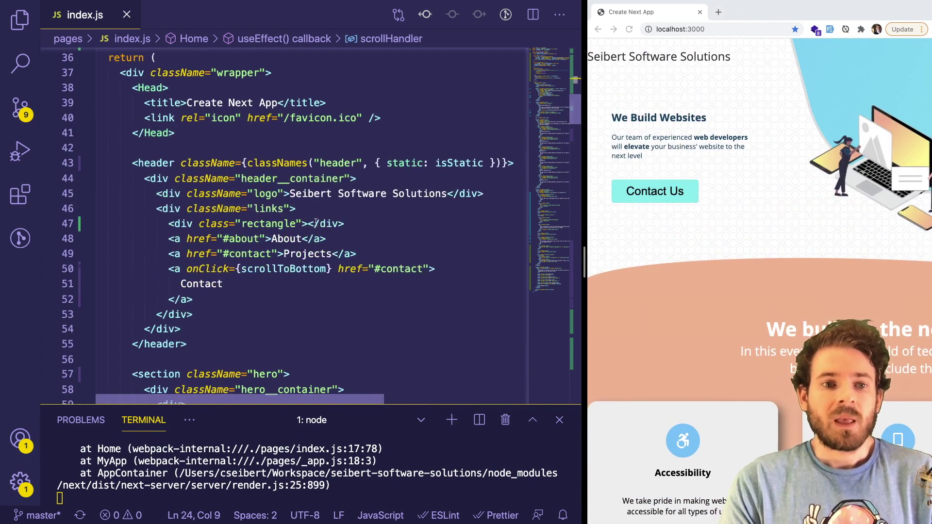
scroll(317, 223, up, 2)
scroll(274, 141, down, 2)
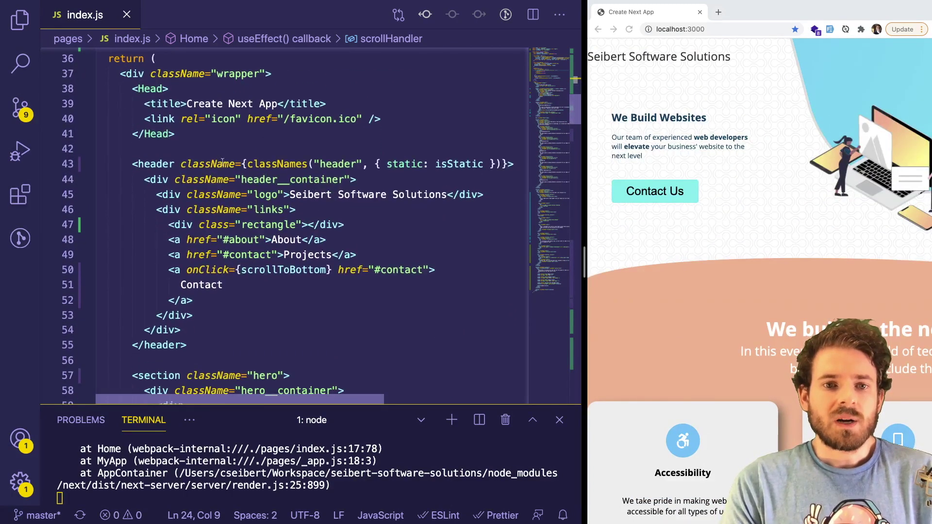
- Highlight the header's classNames call and isStatic class expression on line 43, ending at the offset helper
double_click(255, 163)
key(Right)
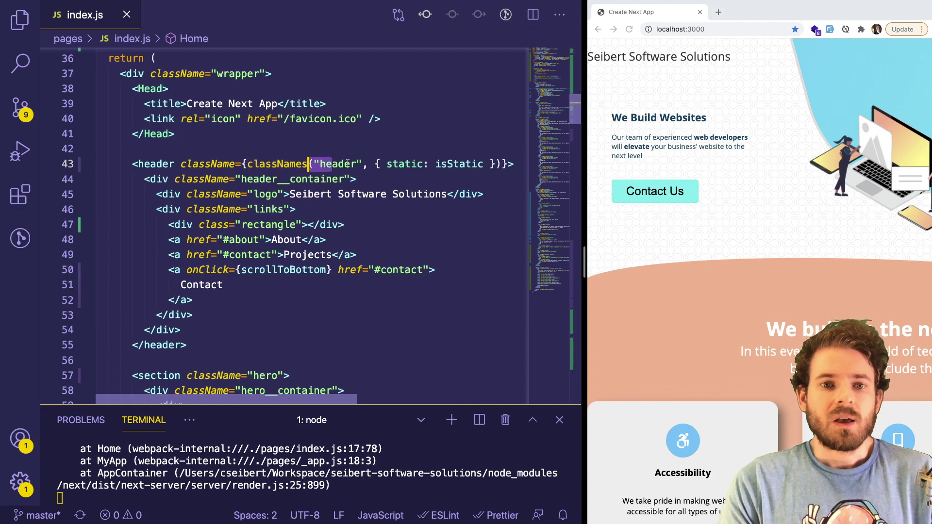
click(457, 164)
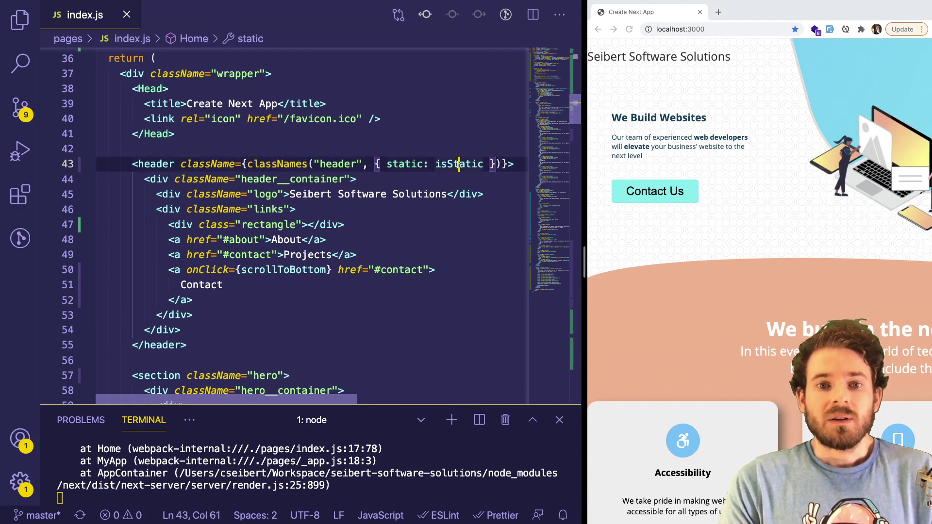
double_click(459, 164)
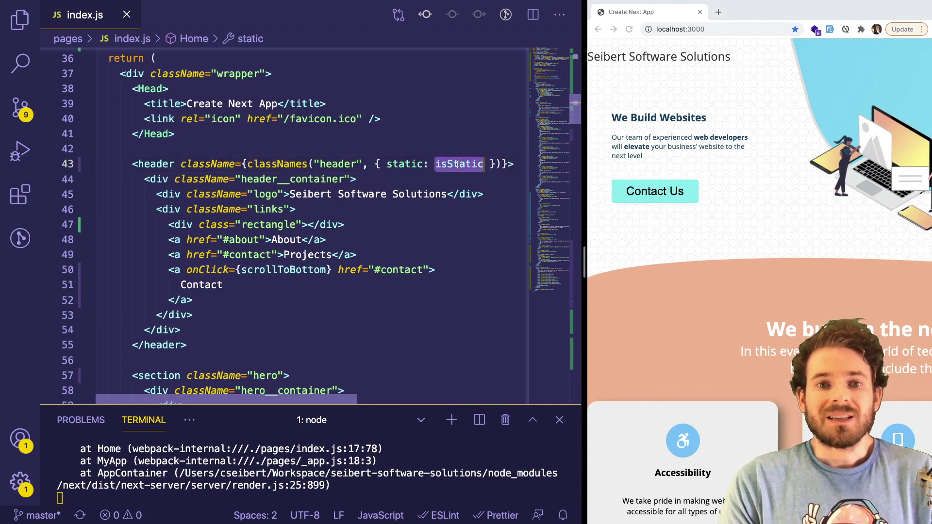
mouse_move(241, 164)
mouse_down()
mouse_move(418, 173)
mouse_move(497, 164)
mouse_up()
click(458, 125)
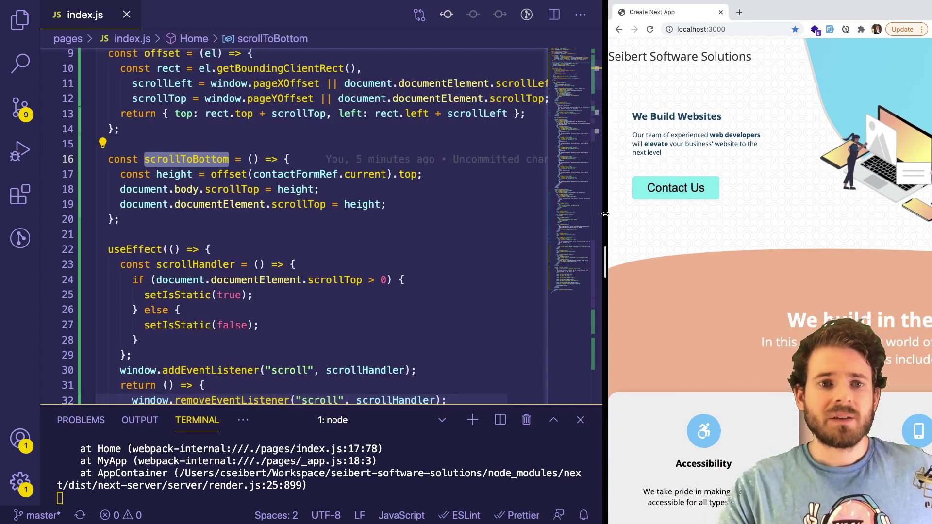
click(237, 59)
scroll(234, 165, up, 3)
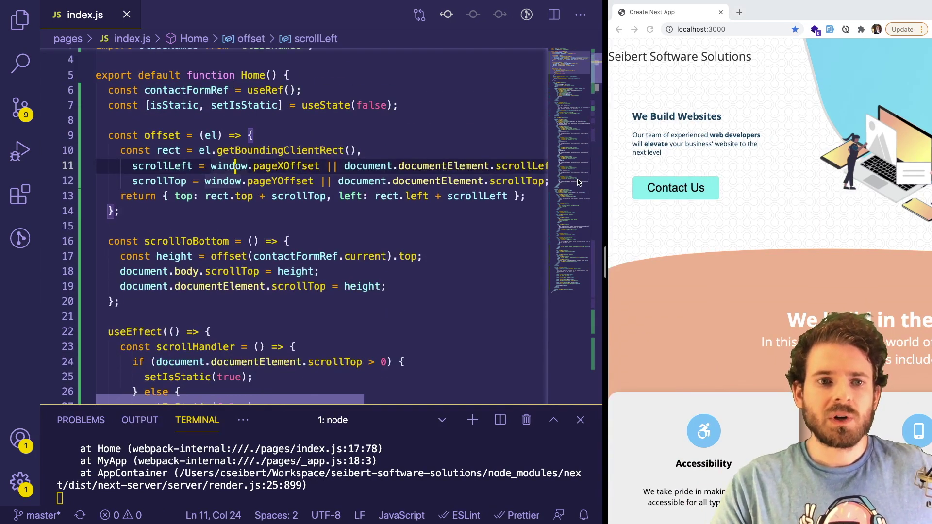
- Widen Chrome, follow the site's Contact nav link to the #contact form, then restore the editor width
drag(609, 175, 406, 174)
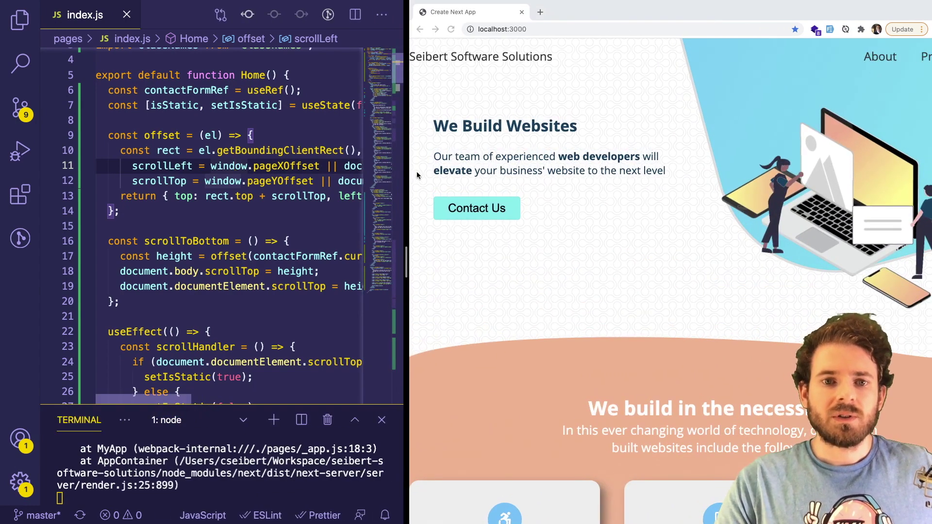
click(411, 171)
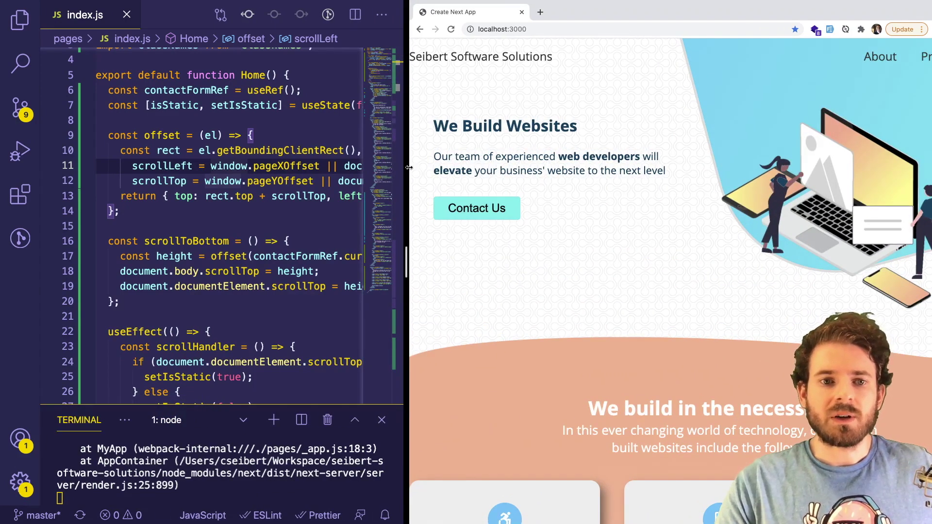
drag(408, 169, 302, 168)
click(903, 57)
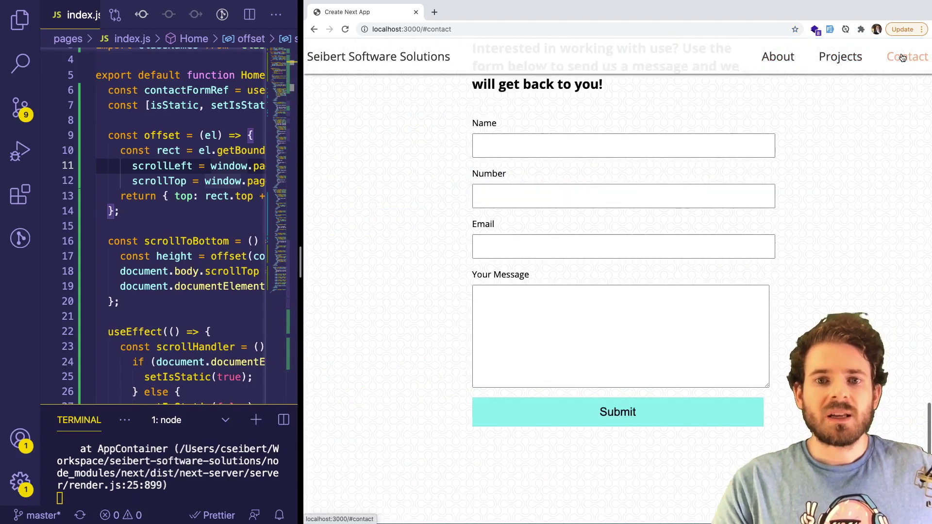
scroll(827, 120, up, 1)
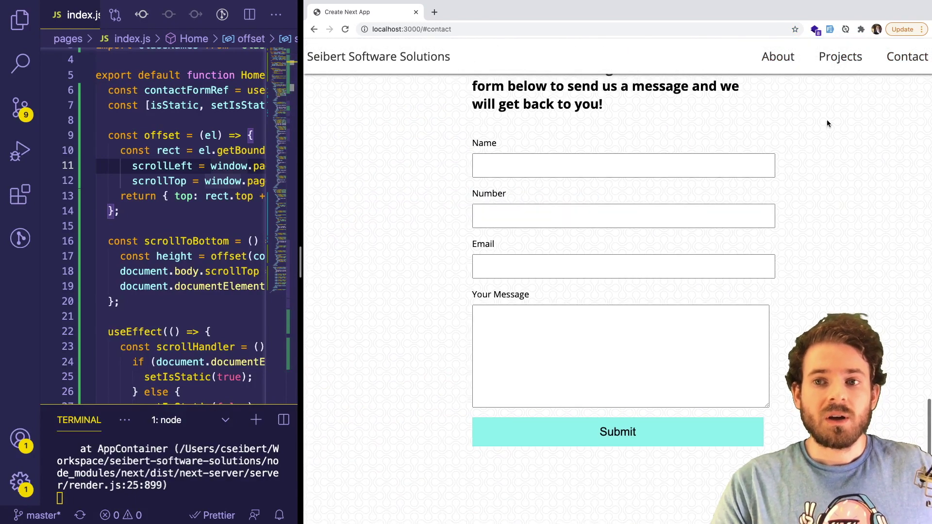
scroll(827, 124, up, 1)
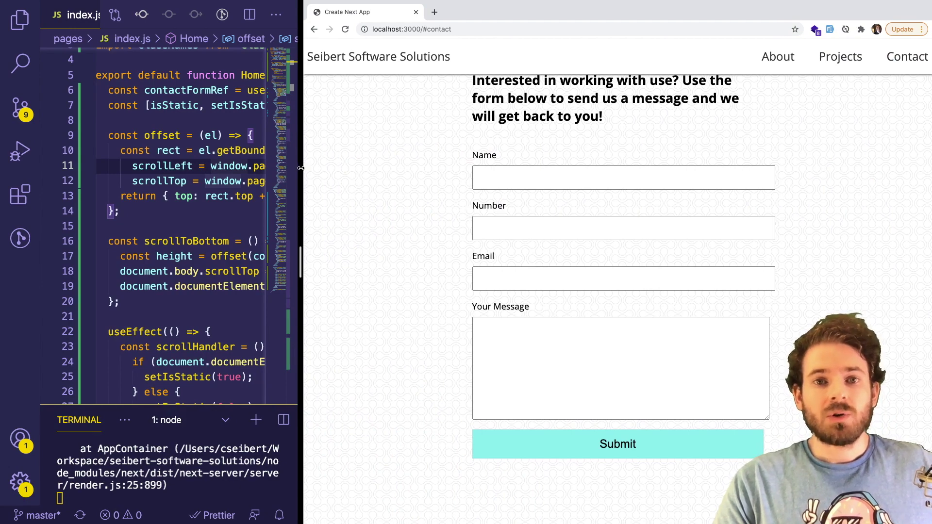
mouse_move(300, 168)
mouse_down()
mouse_move(623, 191)
mouse_move(588, 210)
mouse_up()
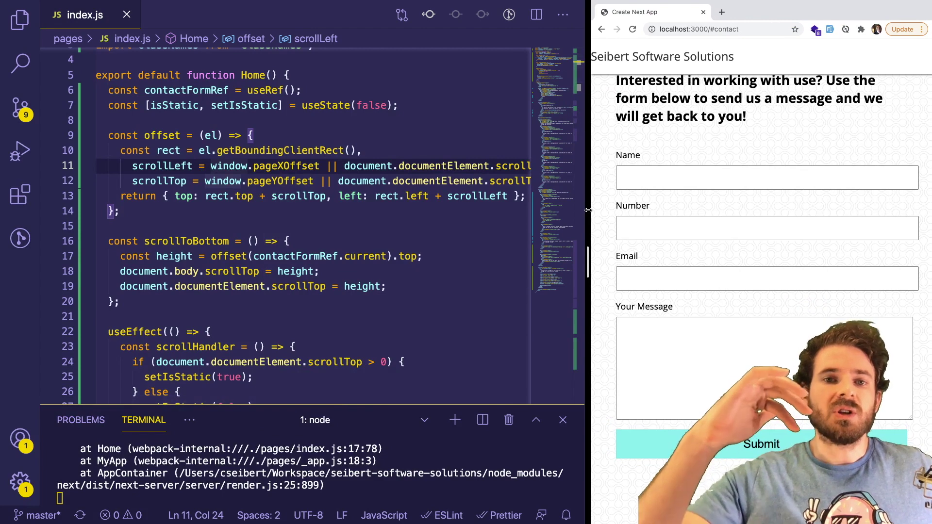
scroll(231, 208, down, 3)
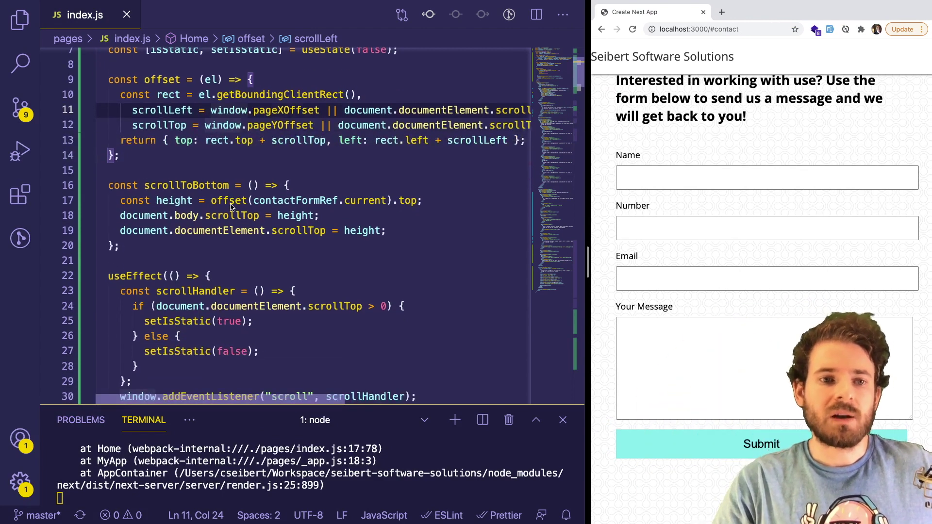
click(231, 185)
scroll(208, 216, down, 1)
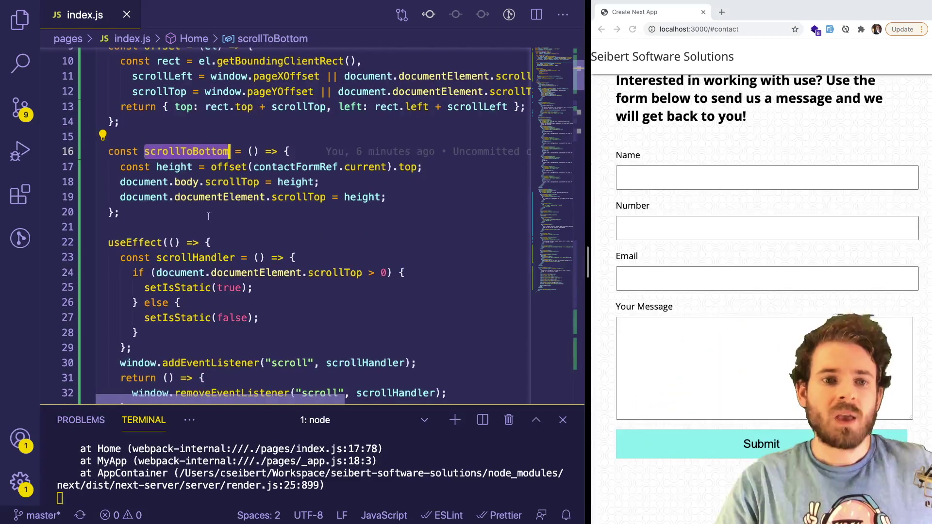
drag(121, 182, 304, 184)
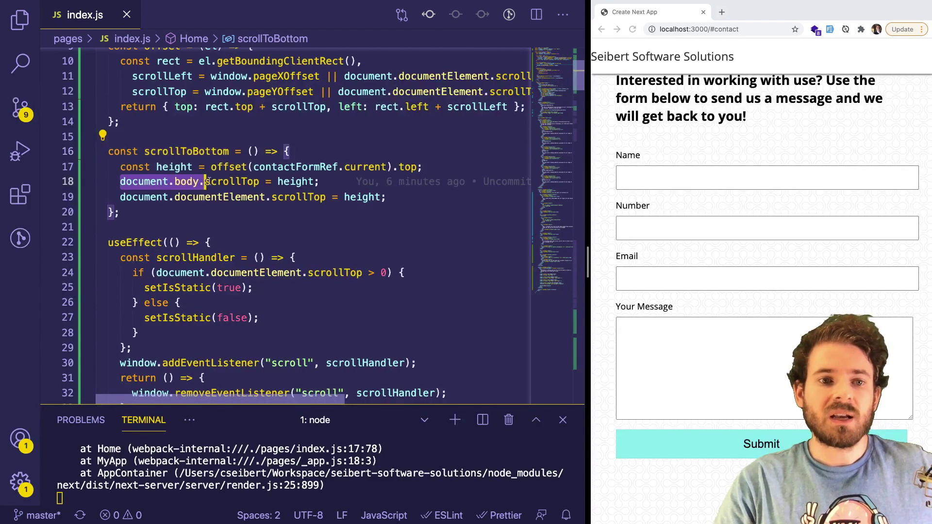
click(320, 182)
double_click(234, 182)
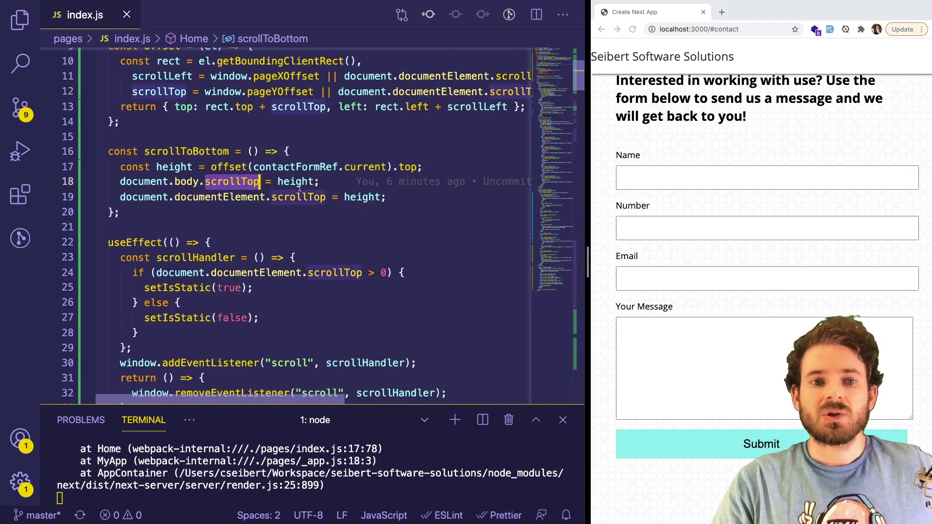
click(321, 182)
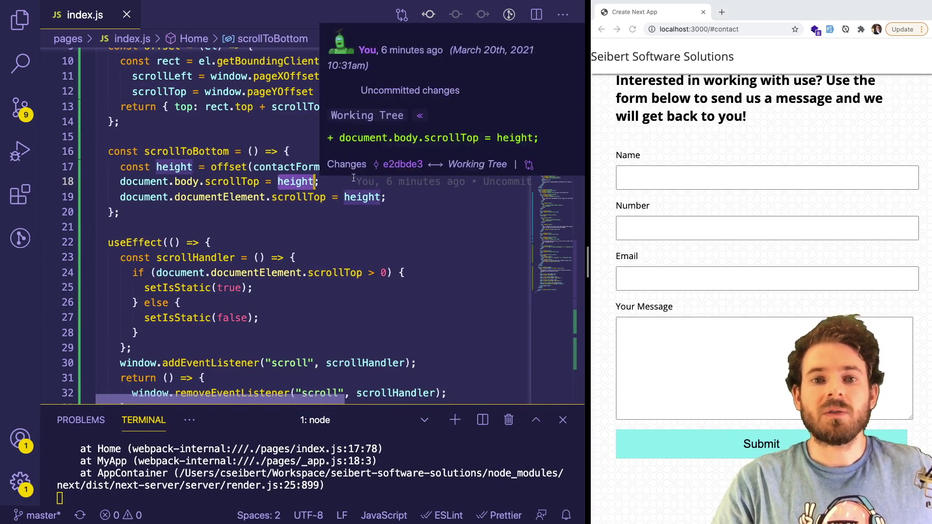
click(388, 197)
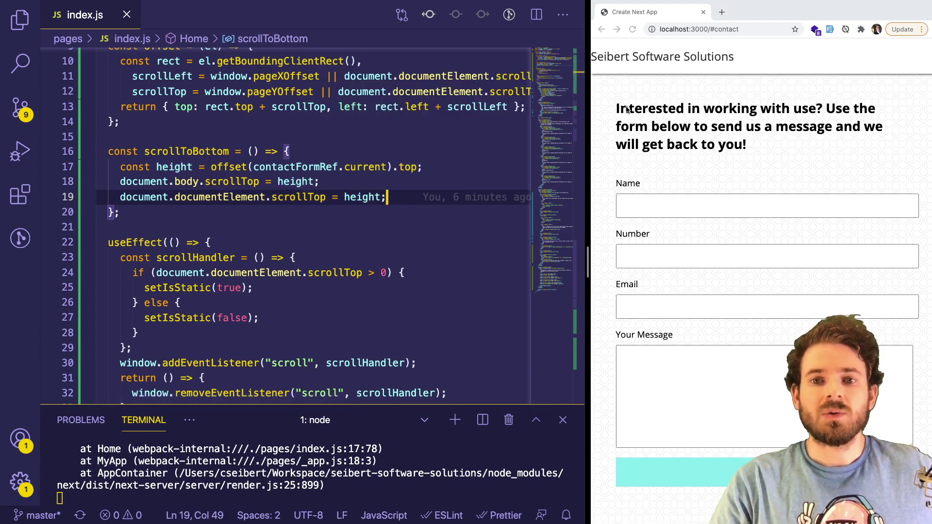
triple_click(649, 107)
double_click(649, 108)
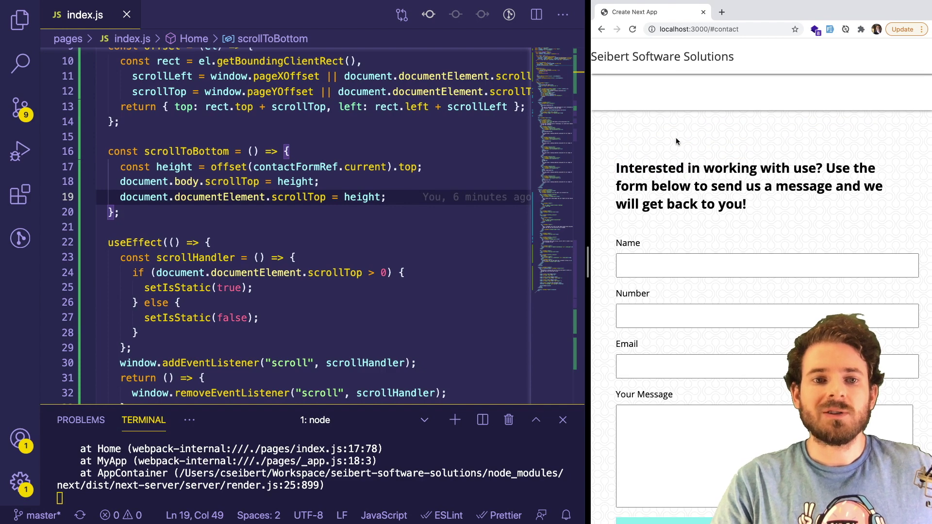
click(391, 182)
double_click(186, 152)
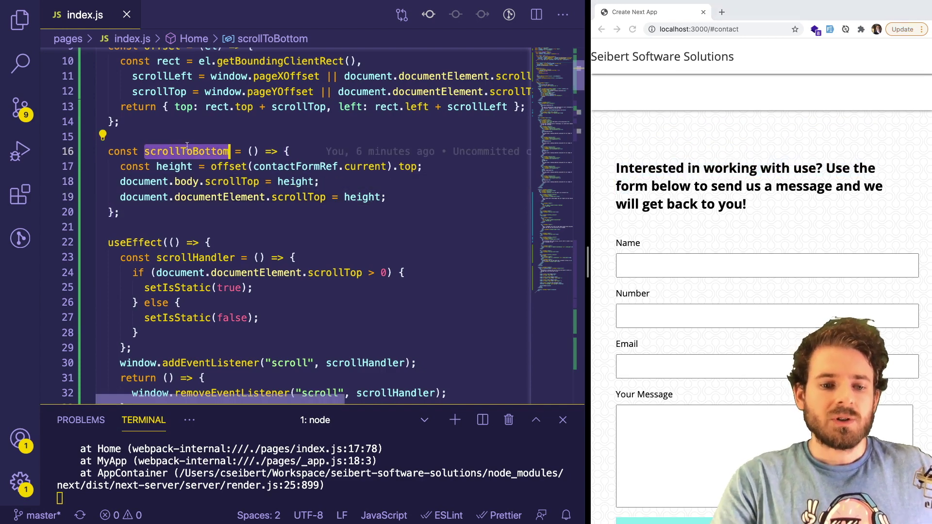
key(super+f)
key(Return)
click(209, 197)
drag(146, 223, 194, 270)
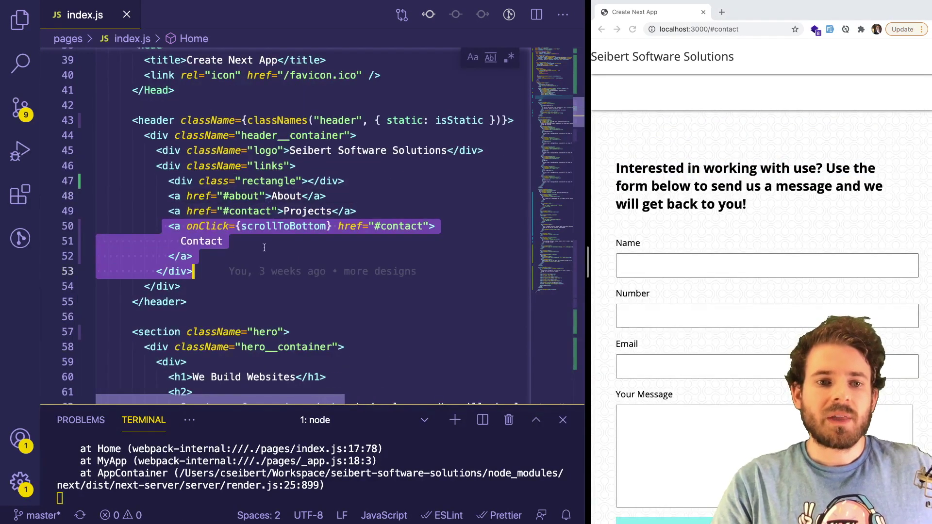
key(Escape)
click(266, 232)
key(super+g)
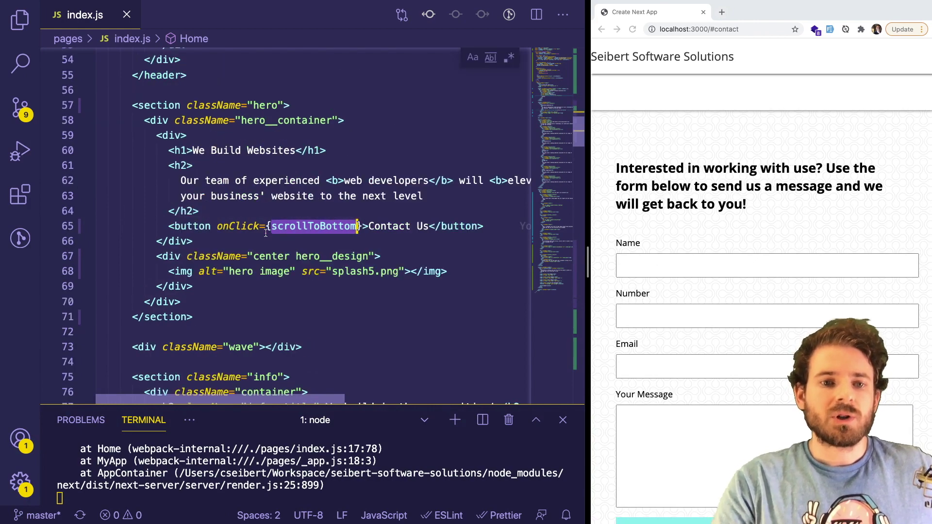
click(266, 231)
double_click(279, 227)
key(super+g)
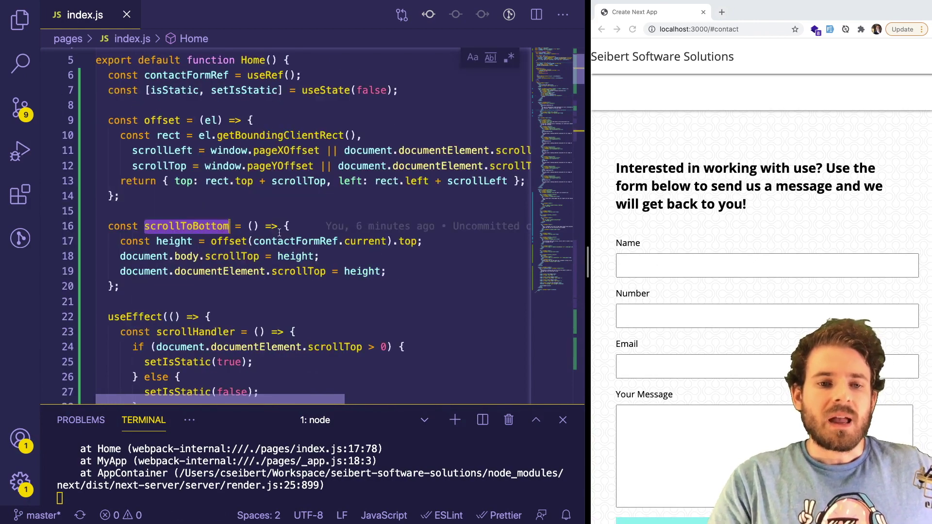
scroll(279, 232, down, 3)
drag(385, 147, 411, 107)
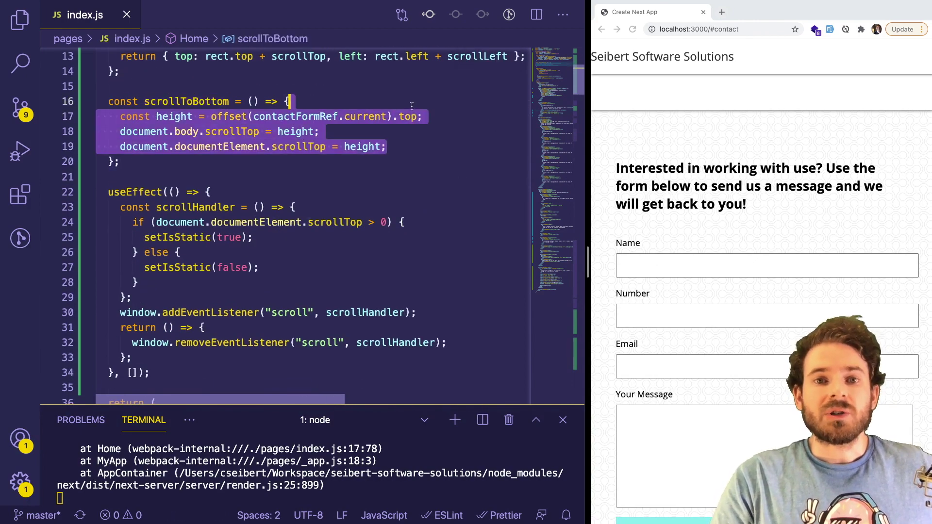
drag(408, 161, 404, 102)
scroll(401, 160, up, 5)
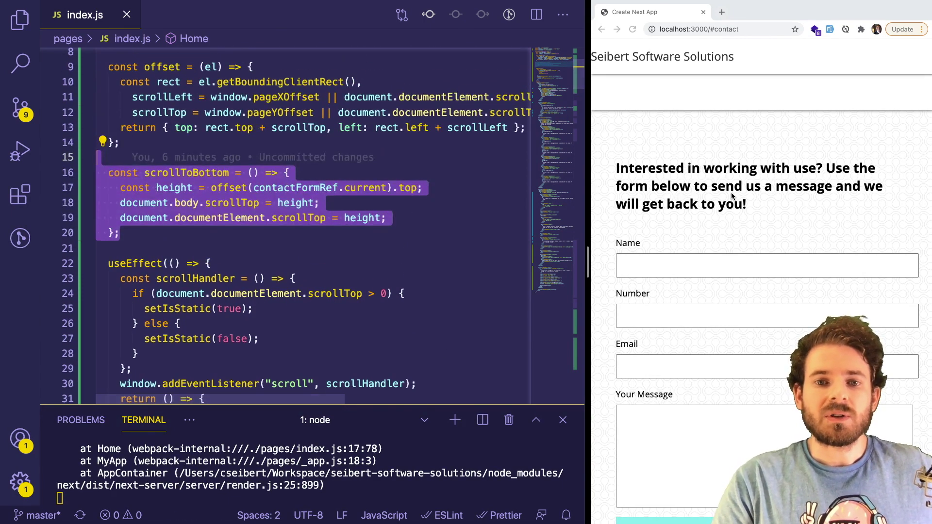
- Clear the offset and scrollToBottom selections and drag the VS Code edge left to widen Chrome
click(416, 228)
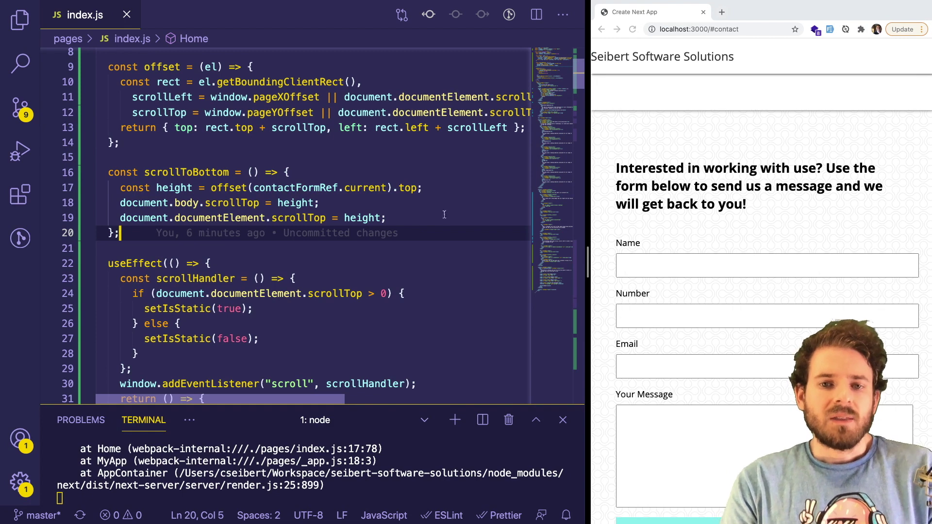
scroll(331, 174, up, 3)
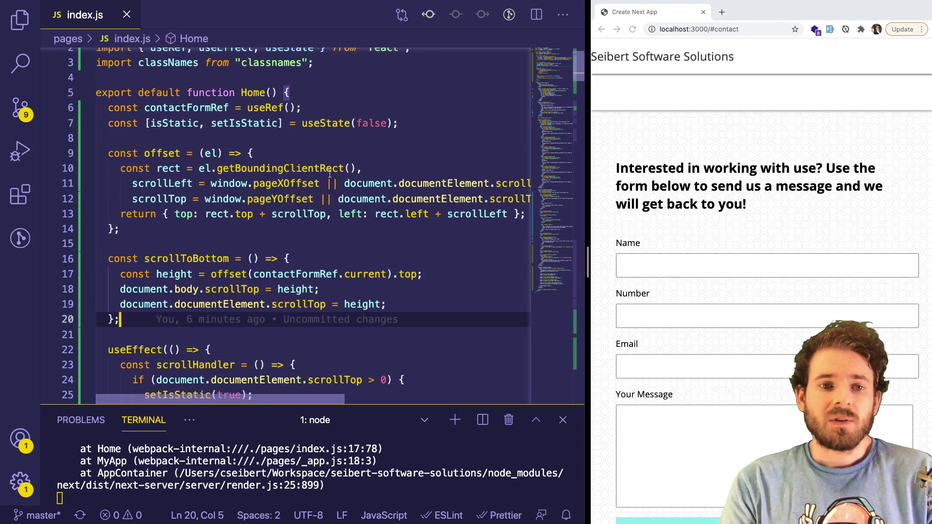
mouse_move(589, 153)
mouse_down()
mouse_move(425, 154)
mouse_move(651, 172)
mouse_up()
key(shift+Up)
key(shift+Up)
key(shift+Up)
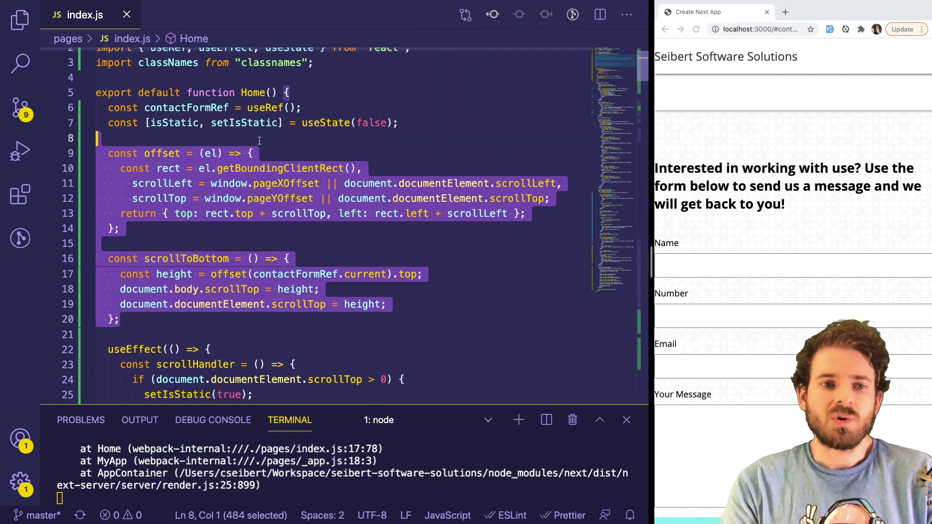
key(Escape)
scroll(196, 286, down, 1)
scroll(195, 286, down, 1)
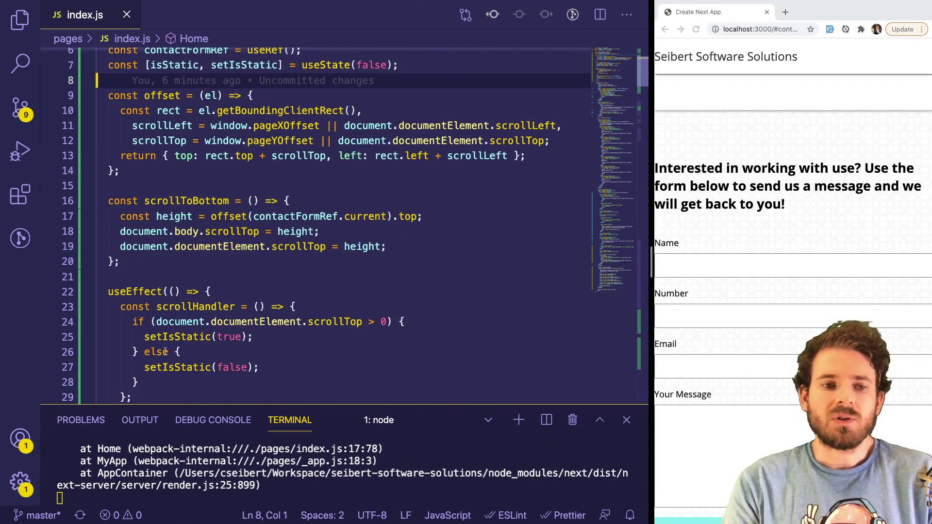
drag(262, 352, 181, 110)
click(181, 110)
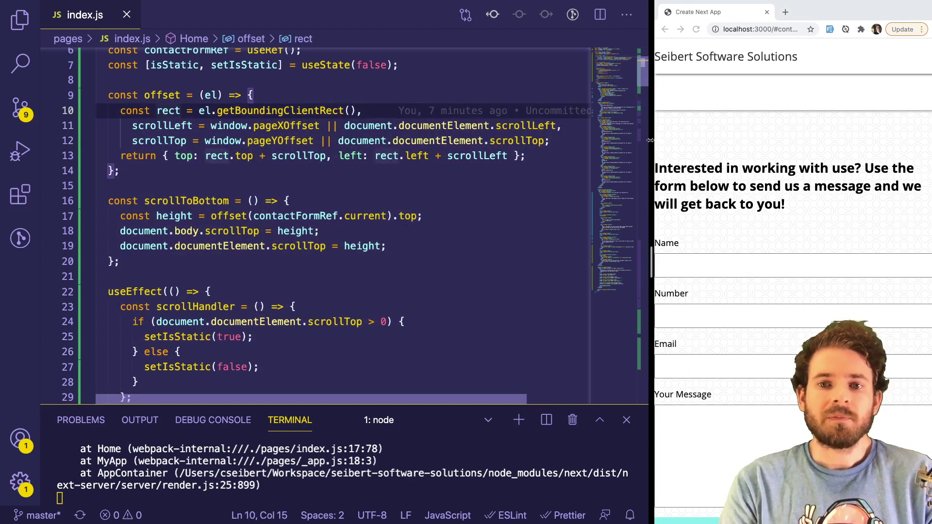
drag(652, 145, 450, 148)
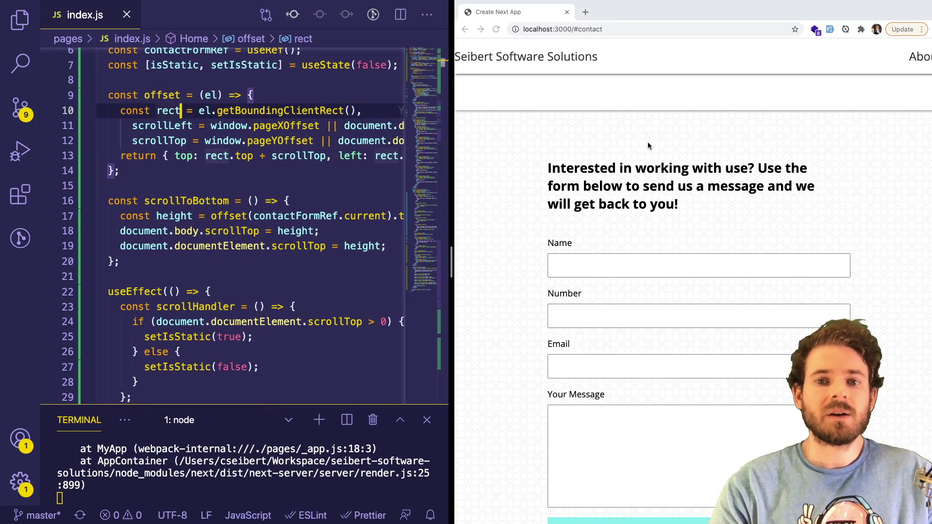
scroll(621, 181, up, 5)
scroll(621, 181, up, 10)
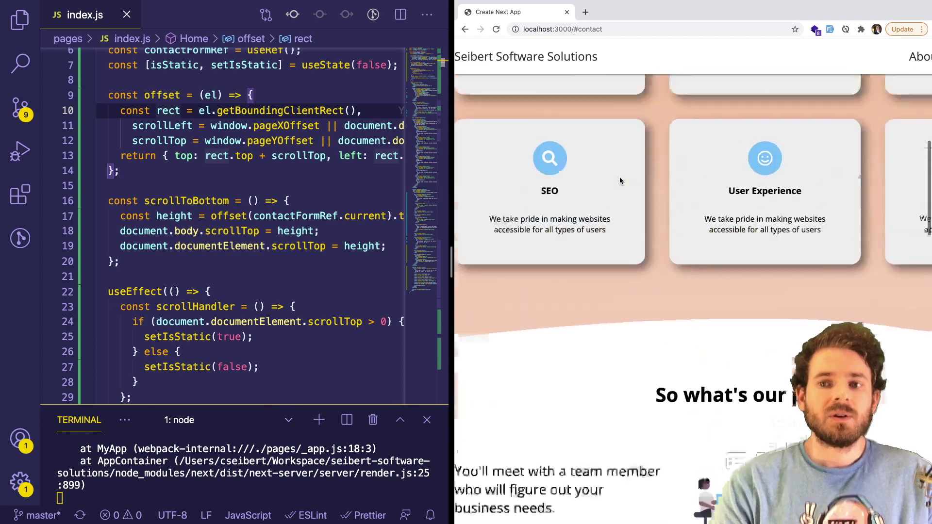
scroll(621, 181, up, 10)
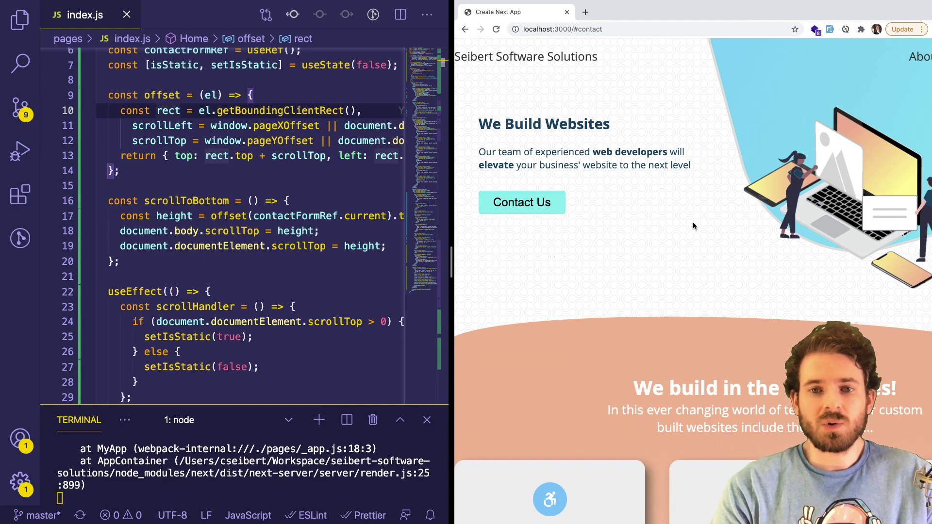
scroll(732, 128, down, 5)
scroll(666, 154, down, 10)
scroll(665, 156, down, 2)
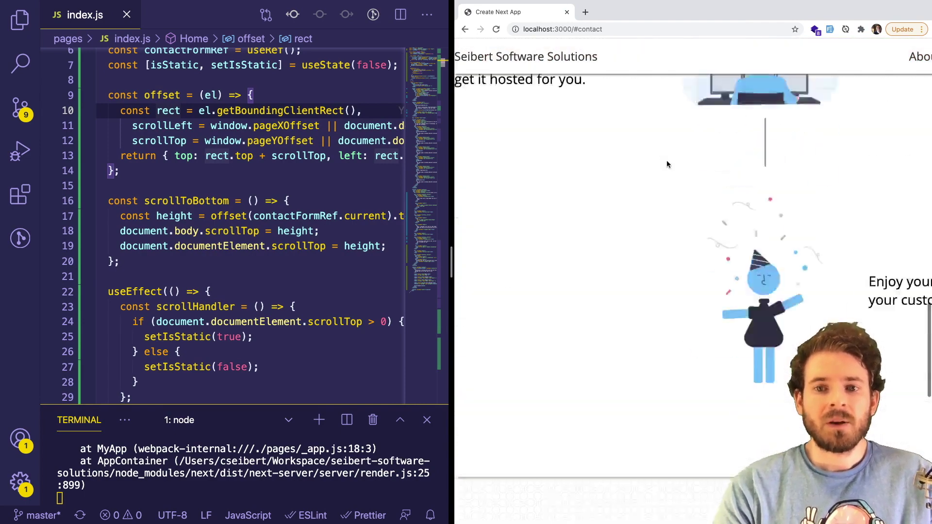
scroll(667, 164, up, 10)
scroll(667, 164, up, 5)
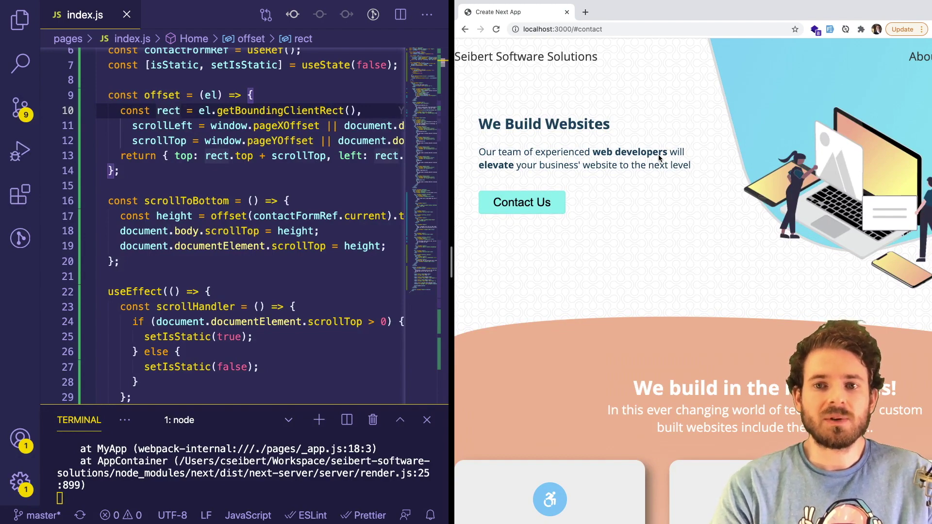
scroll(633, 201, down, 1)
scroll(633, 202, down, 1)
scroll(633, 202, up, 2)
scroll(632, 202, down, 2)
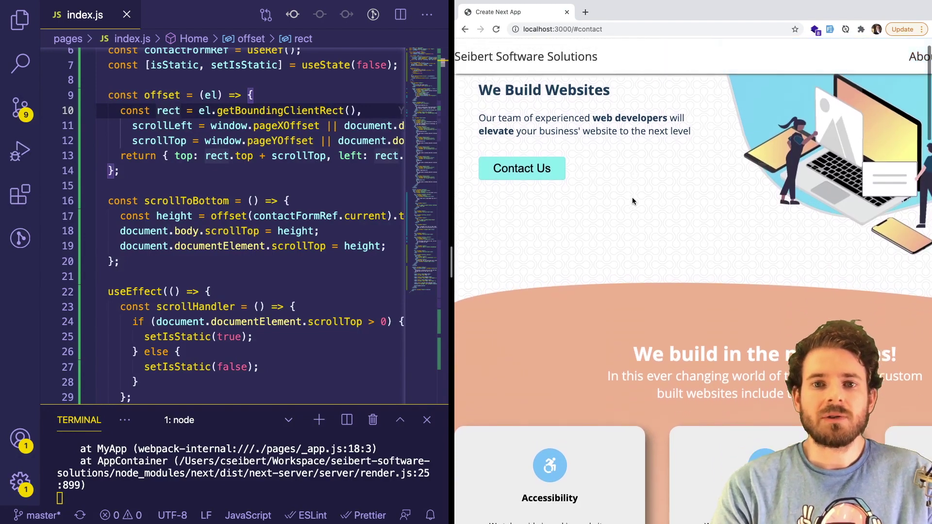
scroll(632, 202, down, 1)
scroll(632, 201, up, 1)
scroll(633, 202, up, 1)
scroll(653, 203, down, 10)
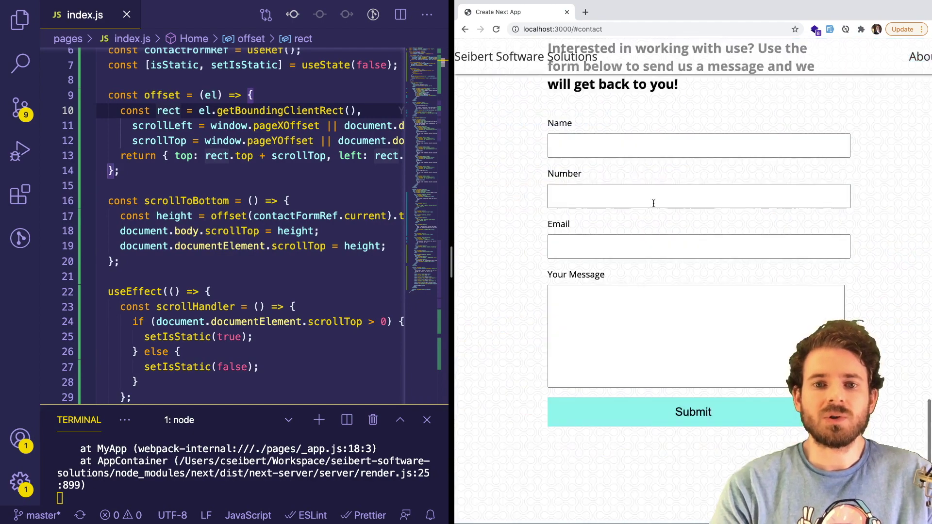
scroll(653, 204, up, 1)
scroll(678, 203, up, 1)
scroll(705, 202, up, 10)
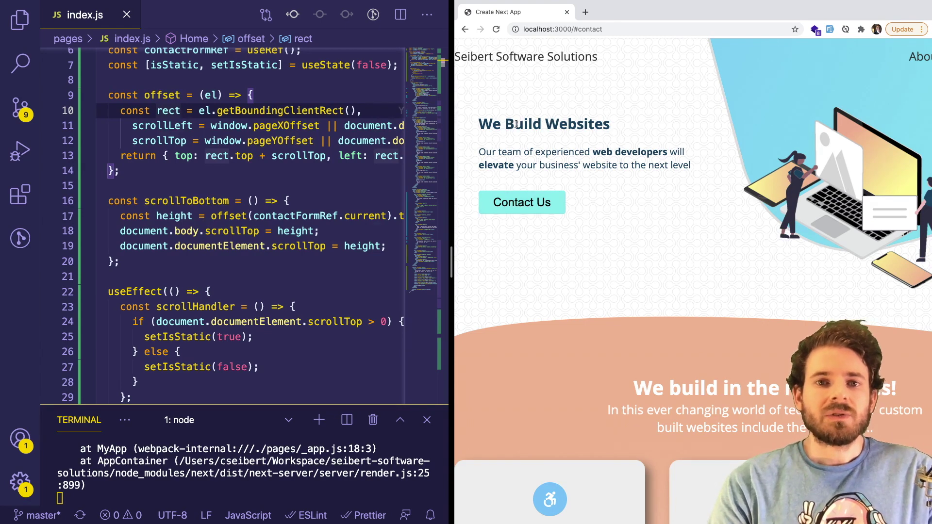
- Select and deselect the We Build Websites hero heading on the running site
drag(485, 133, 601, 129)
click(601, 129)
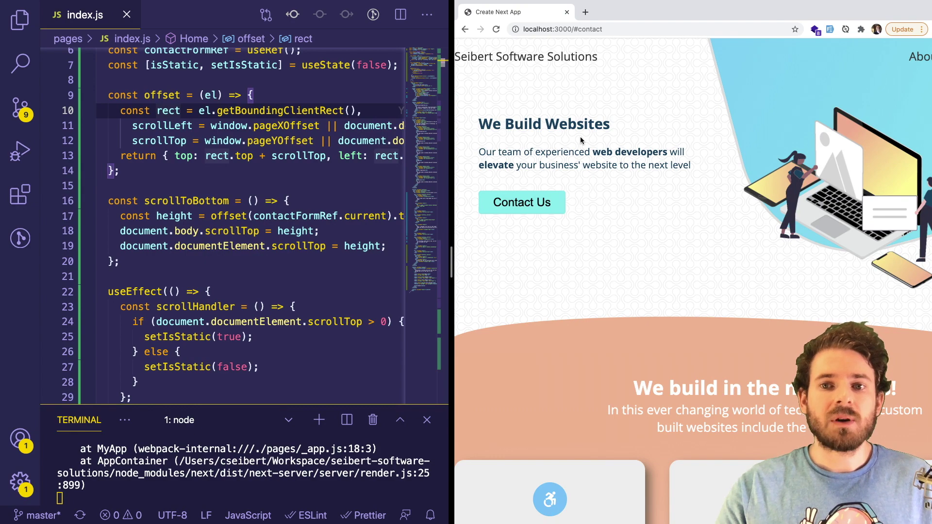
scroll(581, 140, down, 5)
scroll(581, 139, up, 3)
scroll(580, 139, up, 4)
scroll(580, 140, down, 8)
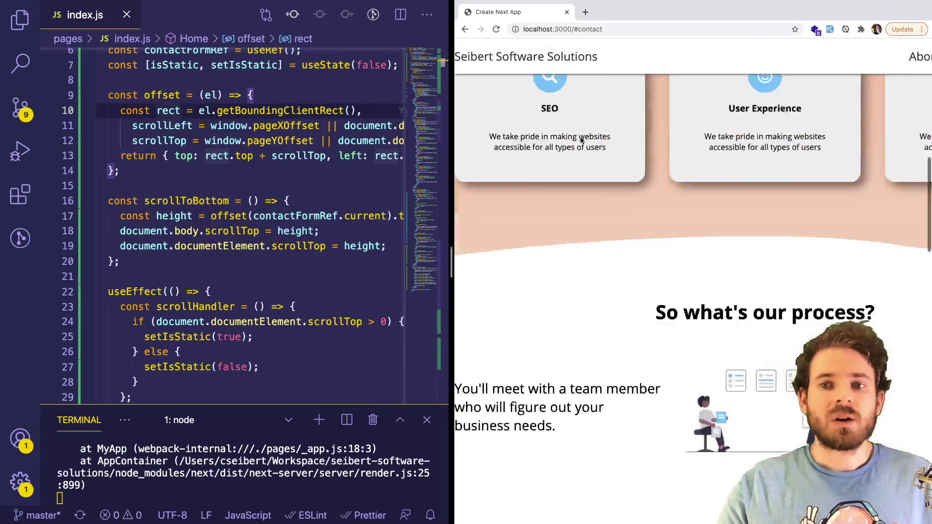
scroll(580, 138, up, 8)
scroll(600, 203, down, 1)
scroll(600, 203, down, 1)
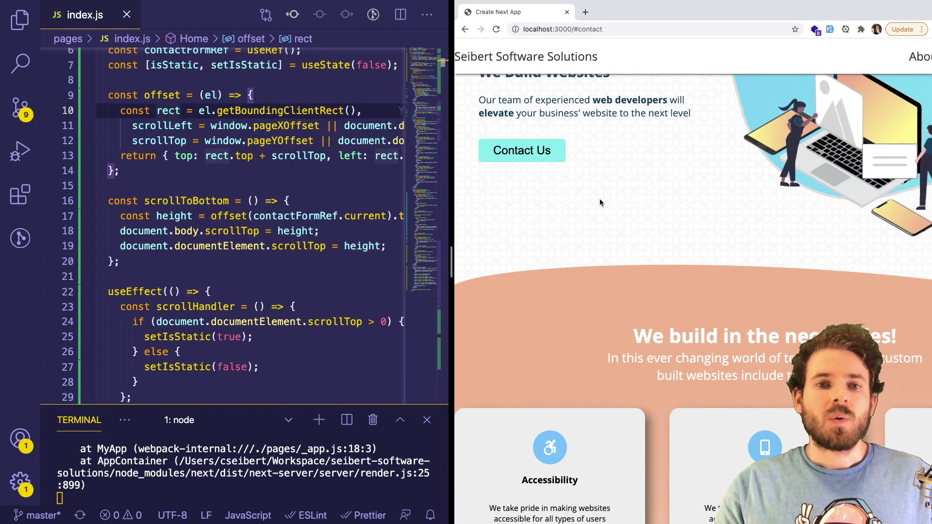
scroll(600, 203, down, 1)
scroll(600, 203, up, 2)
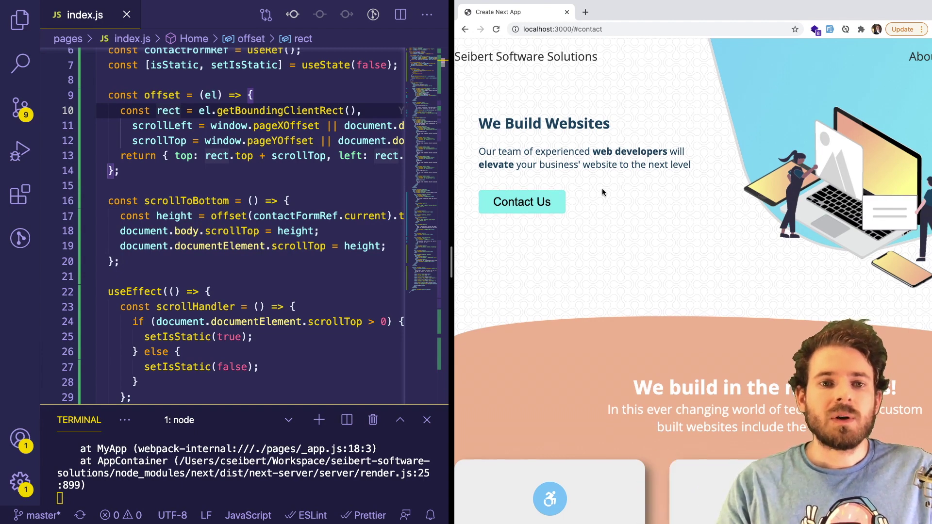
scroll(603, 189, down, 1)
scroll(602, 189, up, 1)
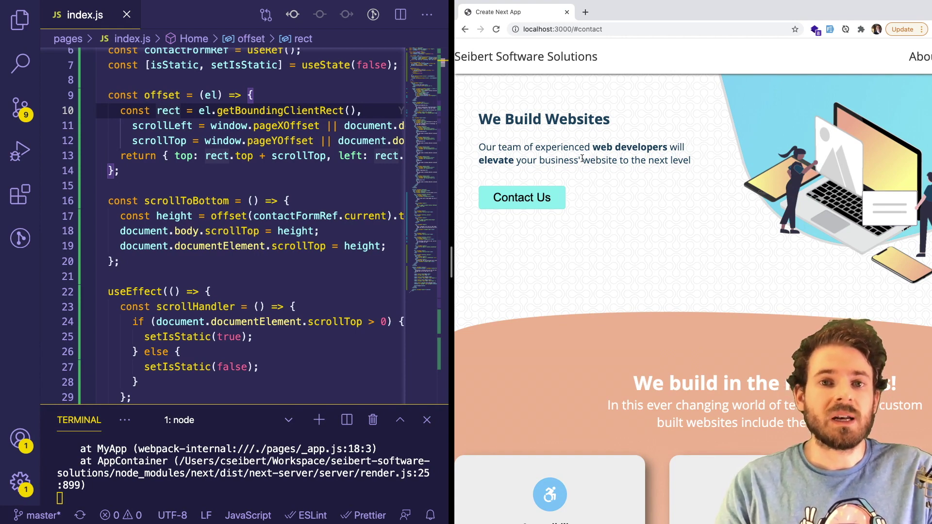
double_click(547, 148)
click(548, 148)
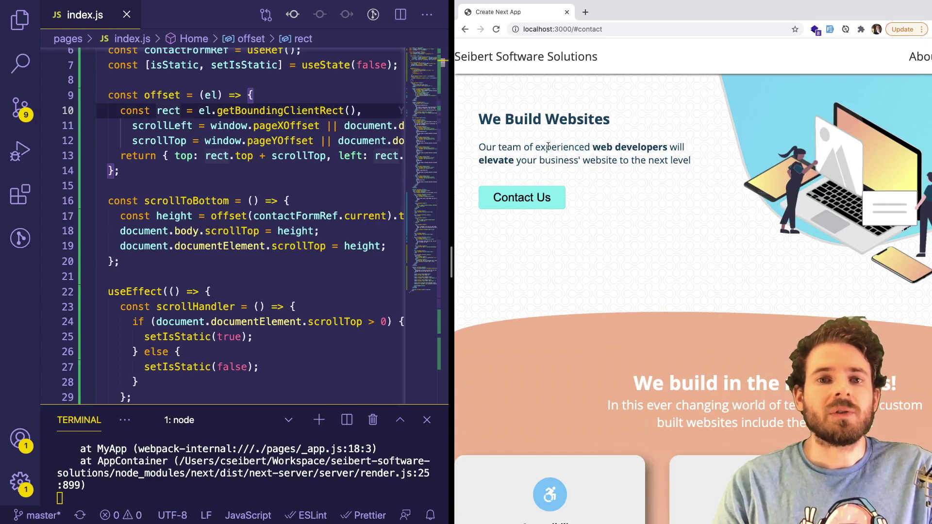
double_click(548, 148)
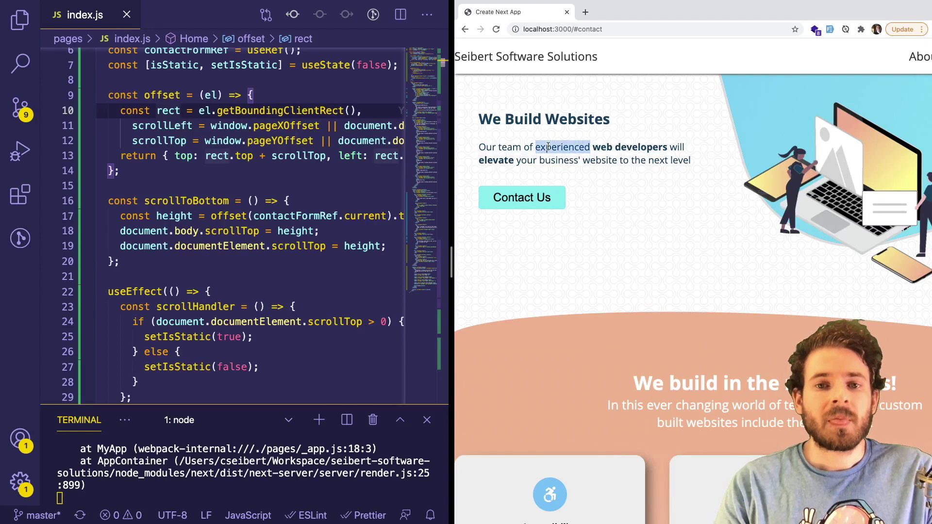
click(548, 148)
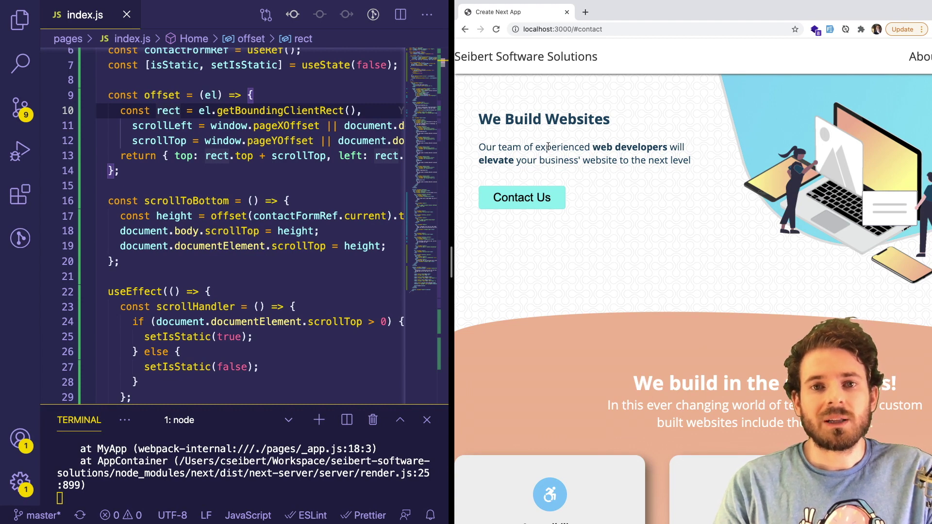